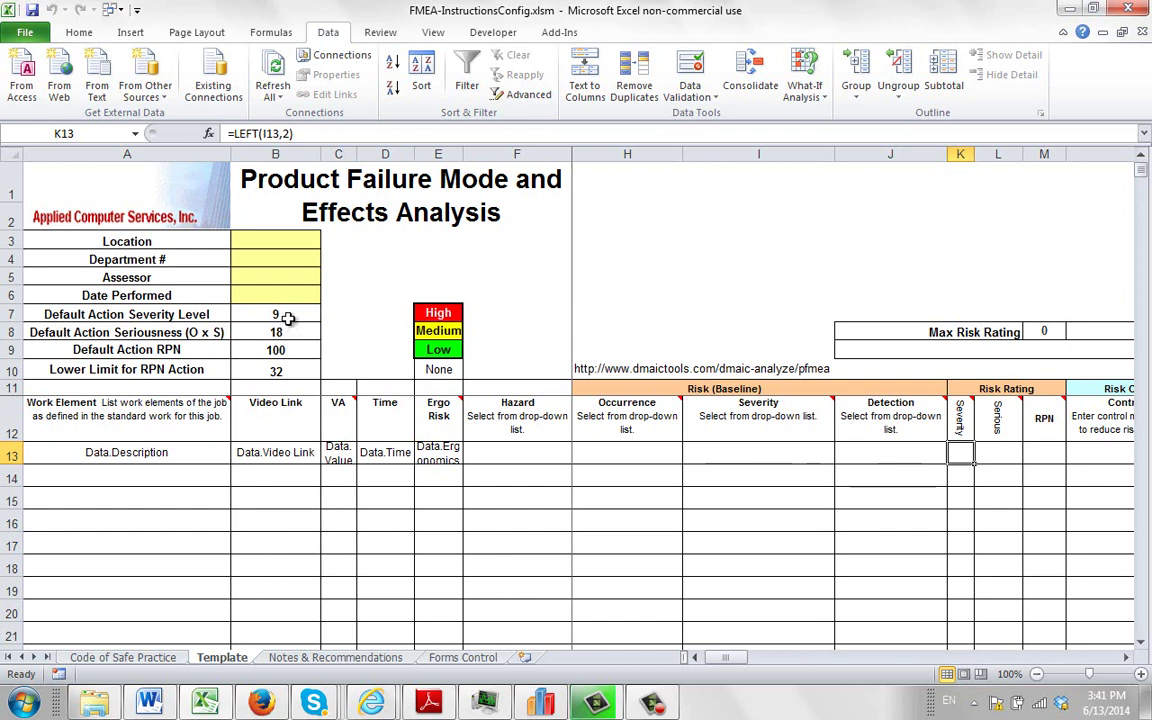
- Highlight the default threshold values, including severity 9, and row 13's risk rating cells
drag(283, 314, 290, 371)
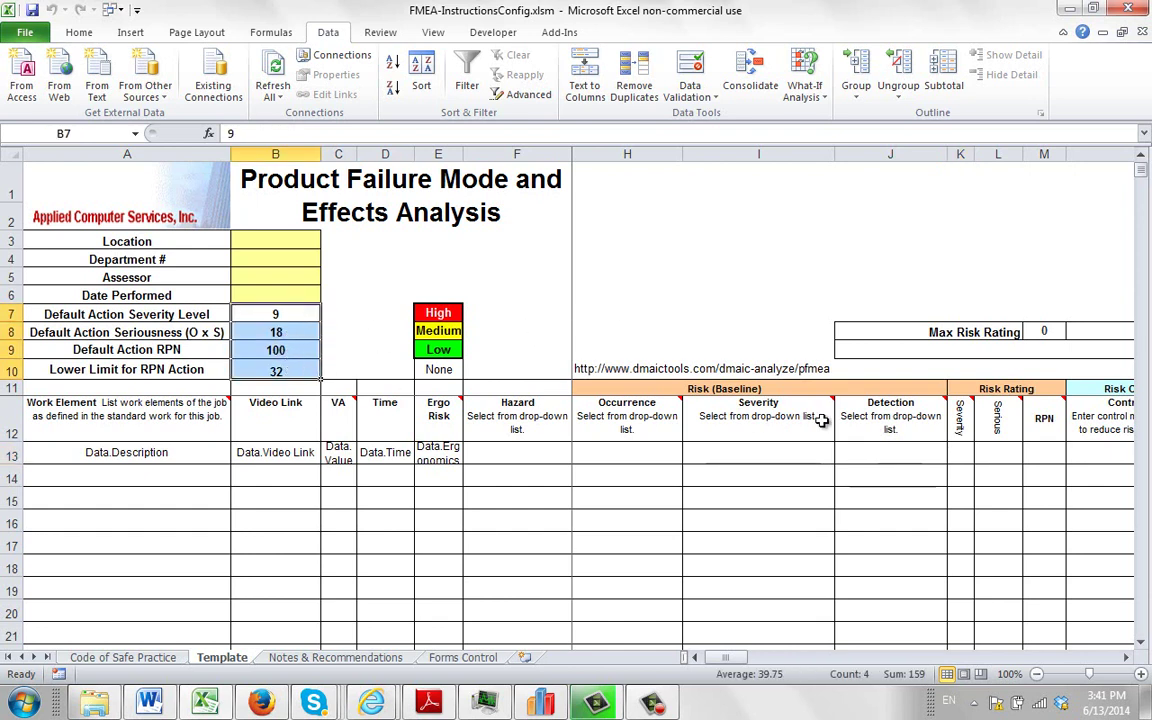
drag(973, 454, 1033, 449)
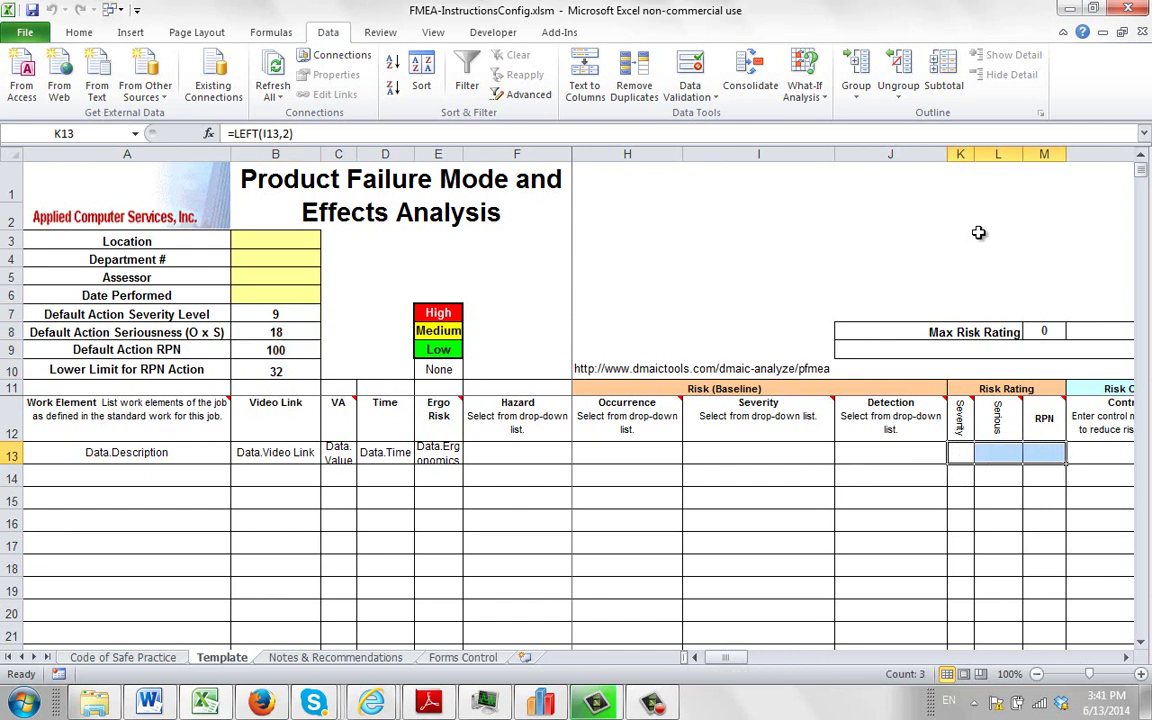
click(205, 314)
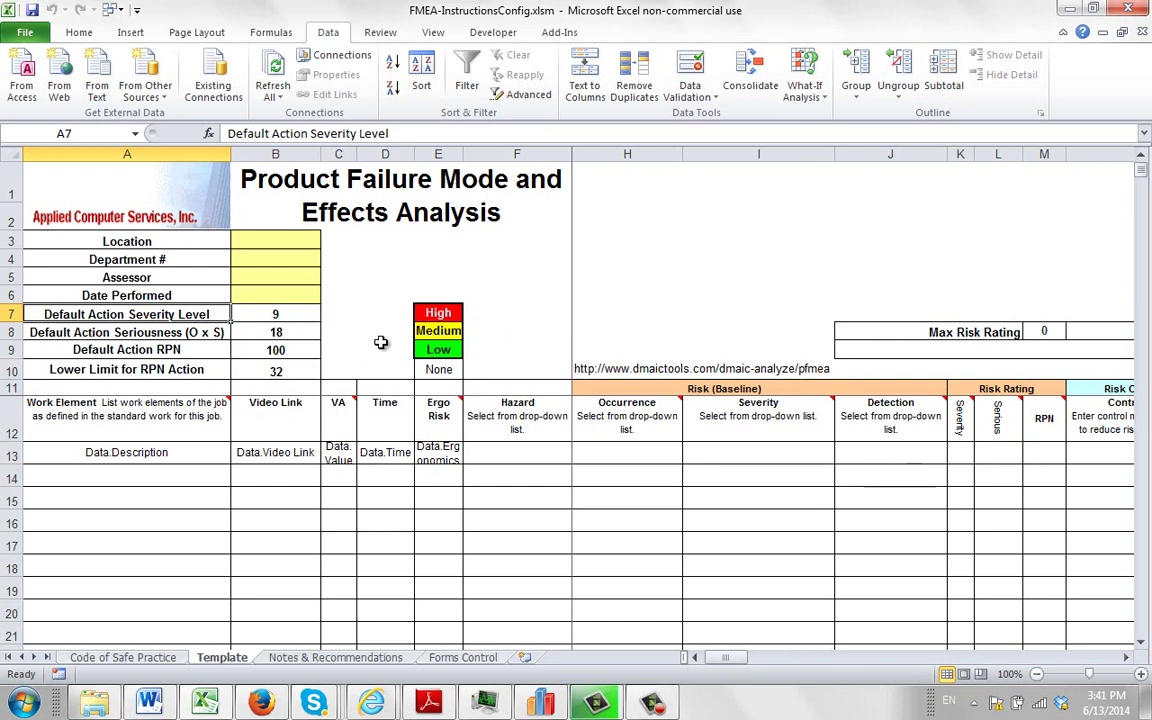
drag(975, 455, 1034, 452)
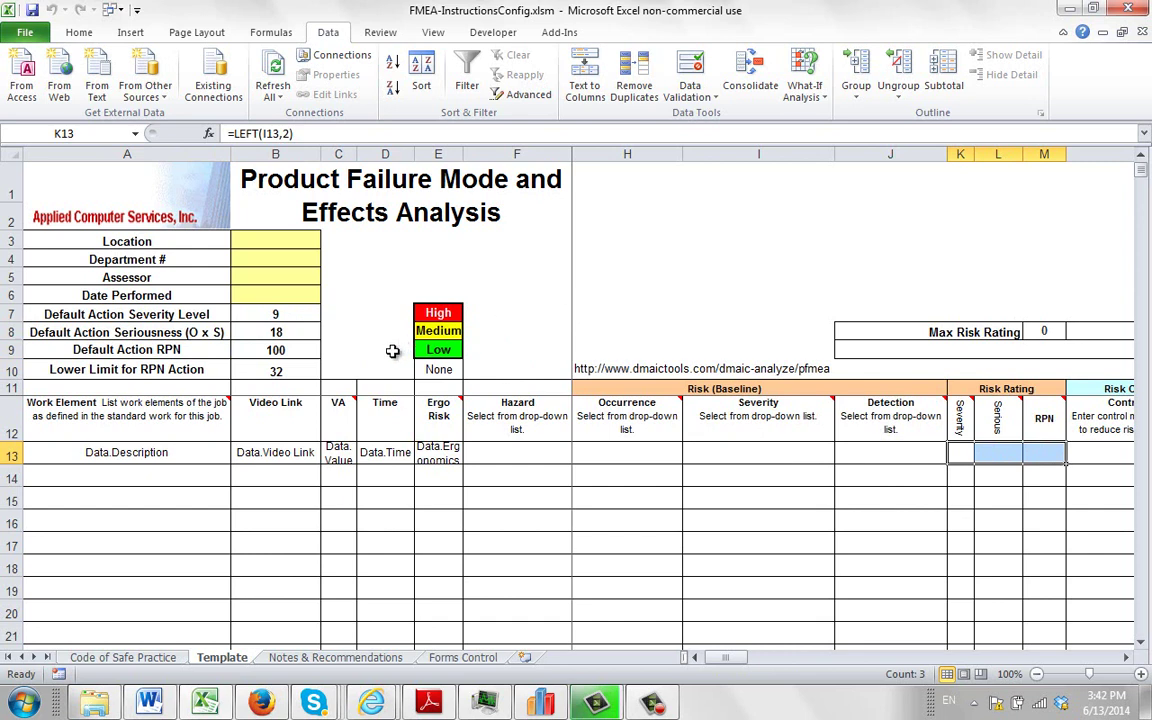
click(272, 314)
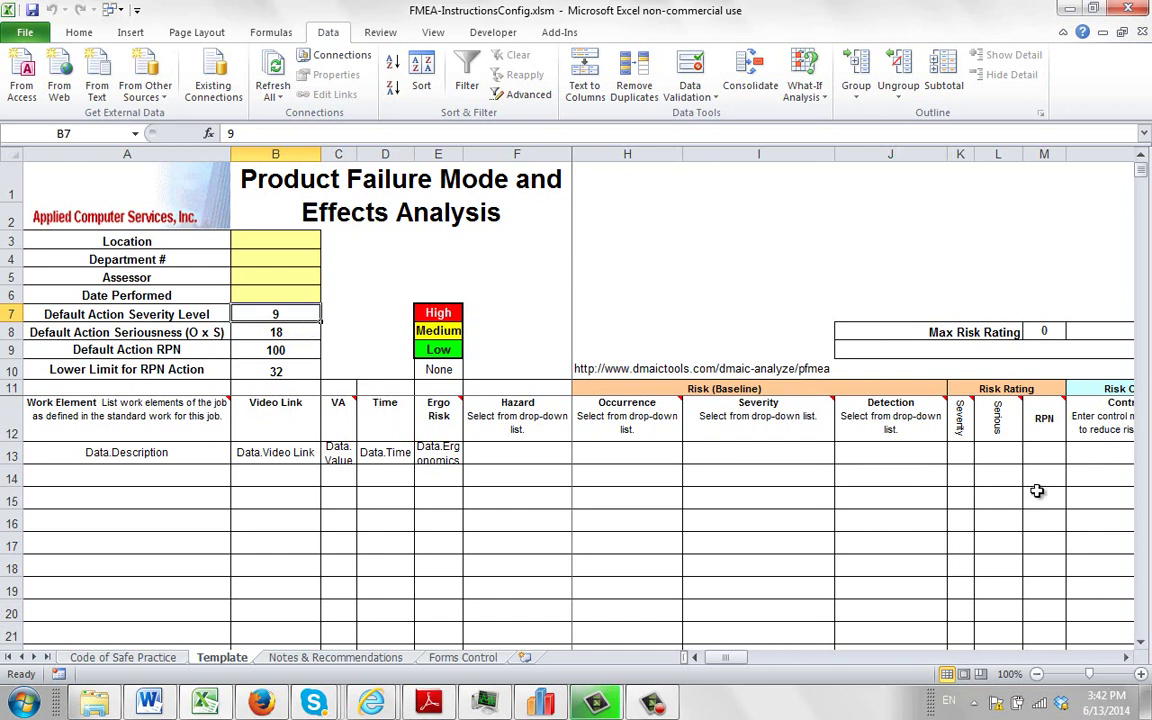
click(960, 453)
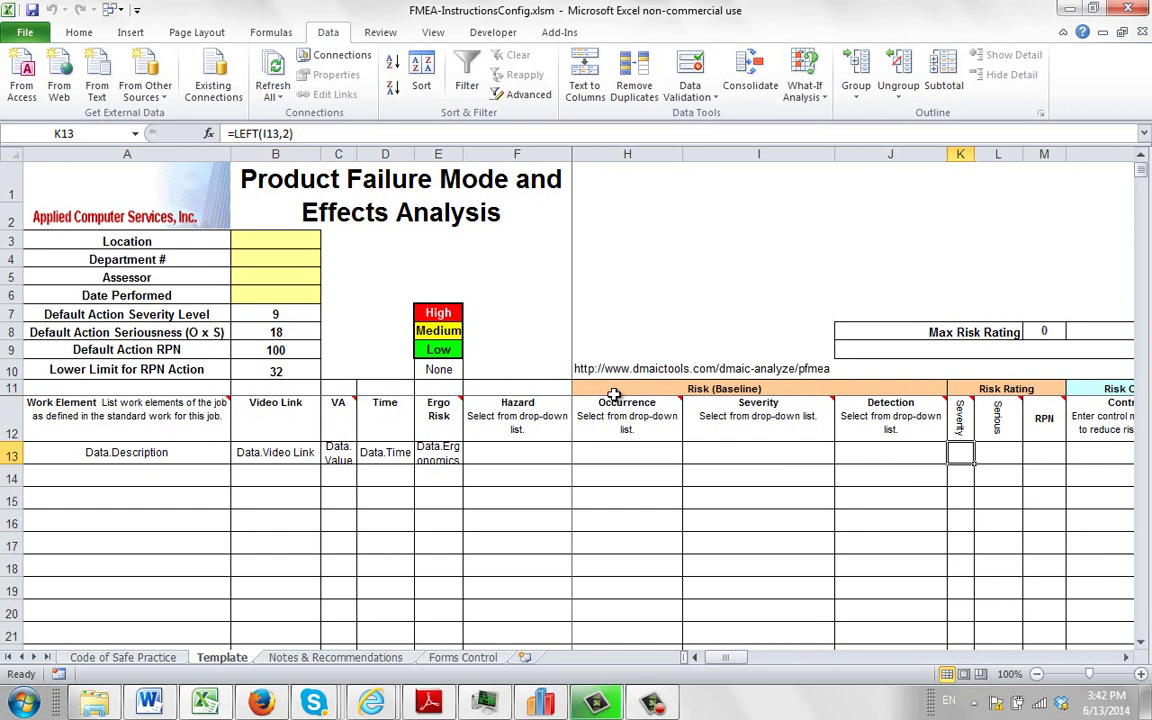
- Step I13's Severity through 7 and 8 to 9 - Hazardous, with warning, turning its score red
click(705, 454)
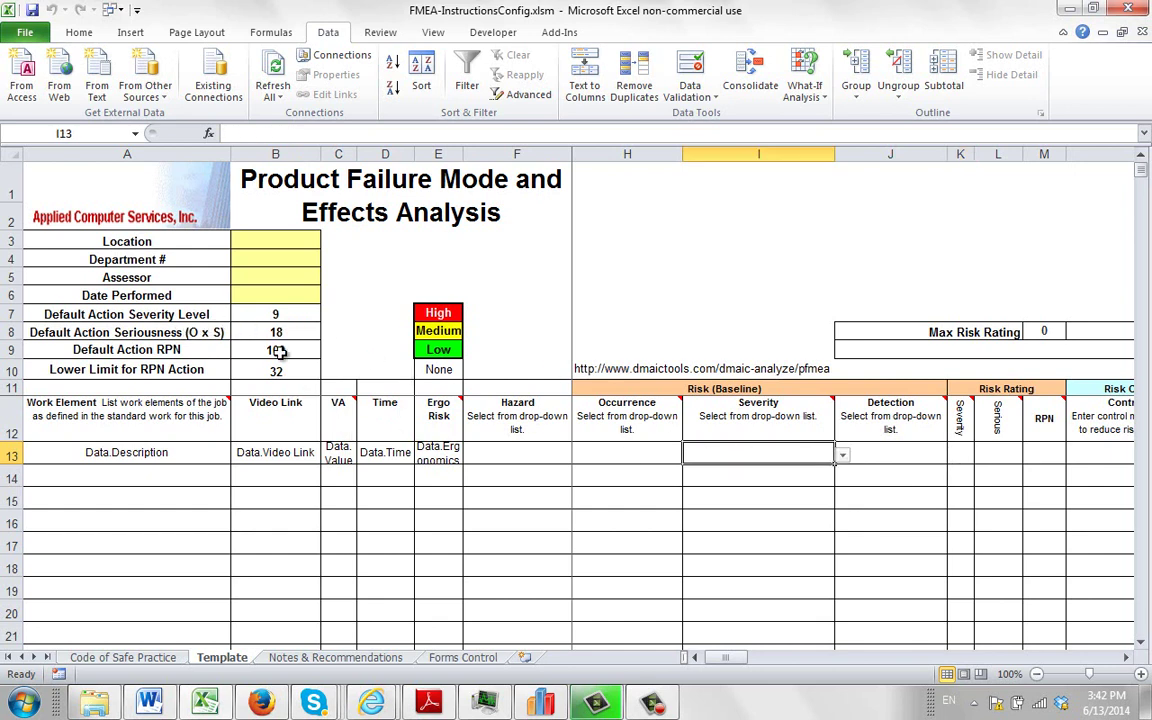
click(843, 455)
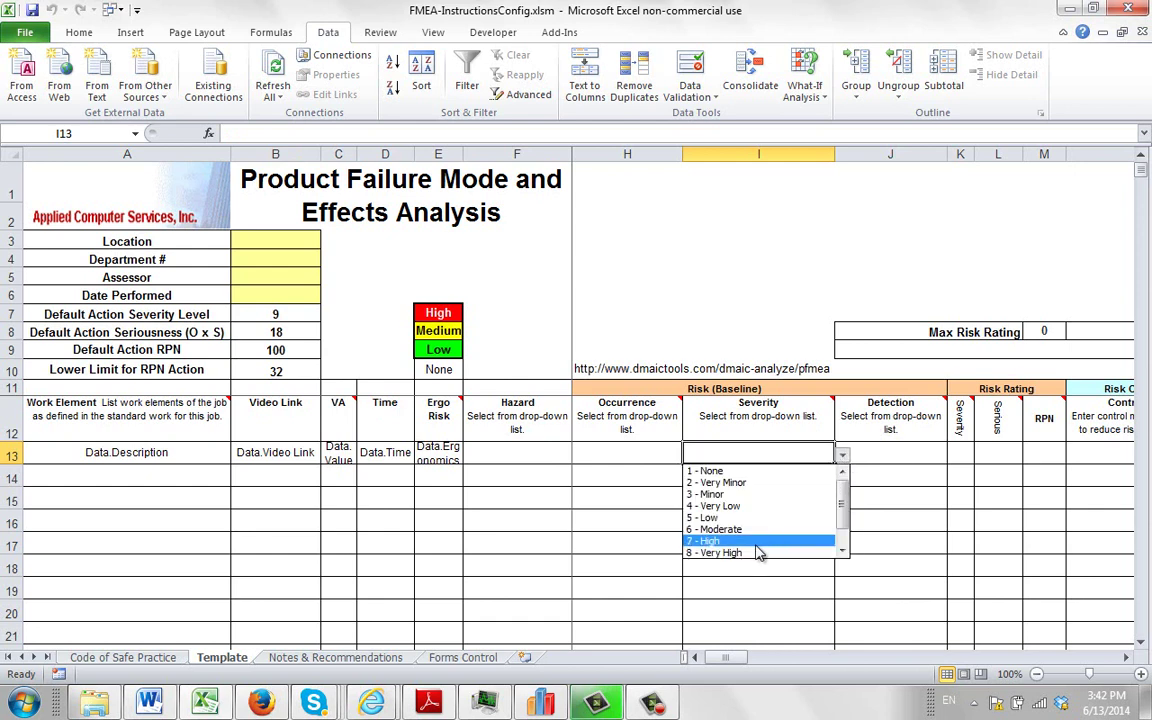
click(712, 541)
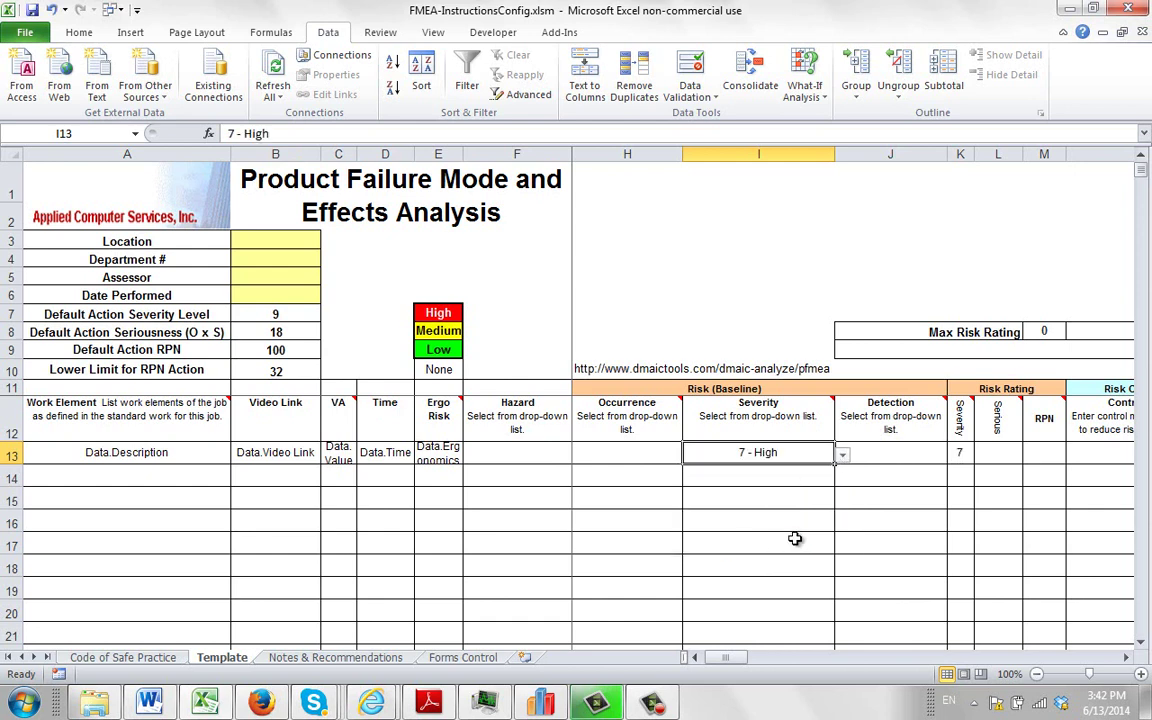
click(843, 455)
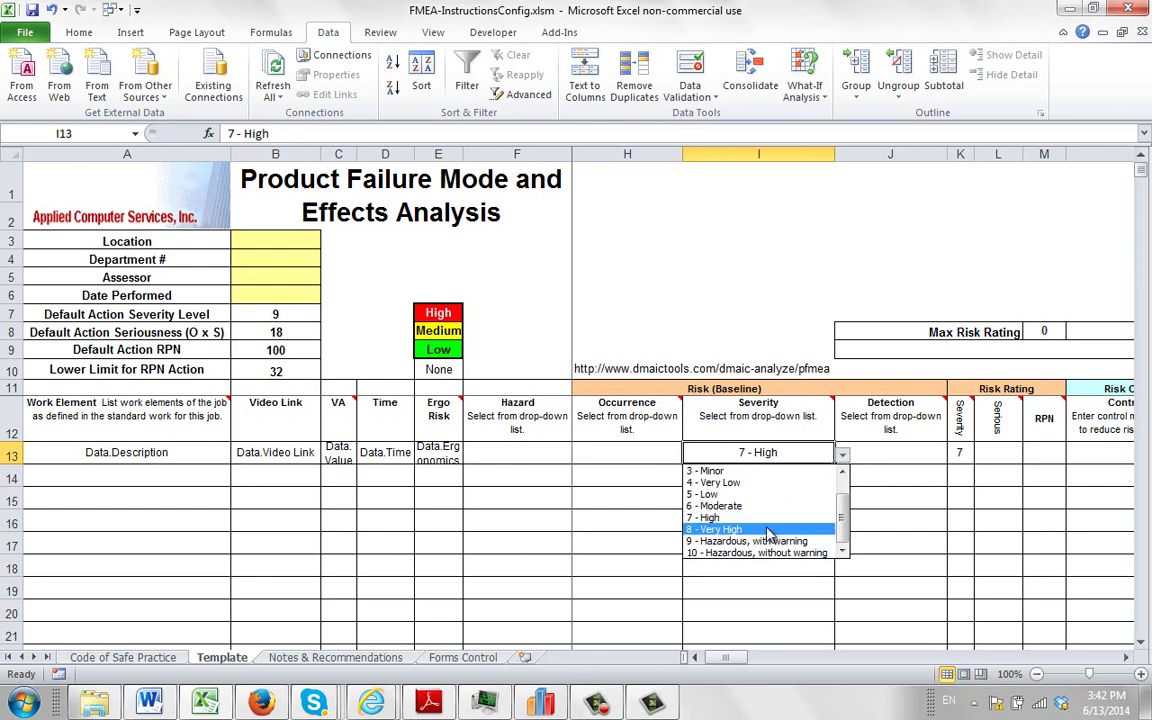
click(725, 529)
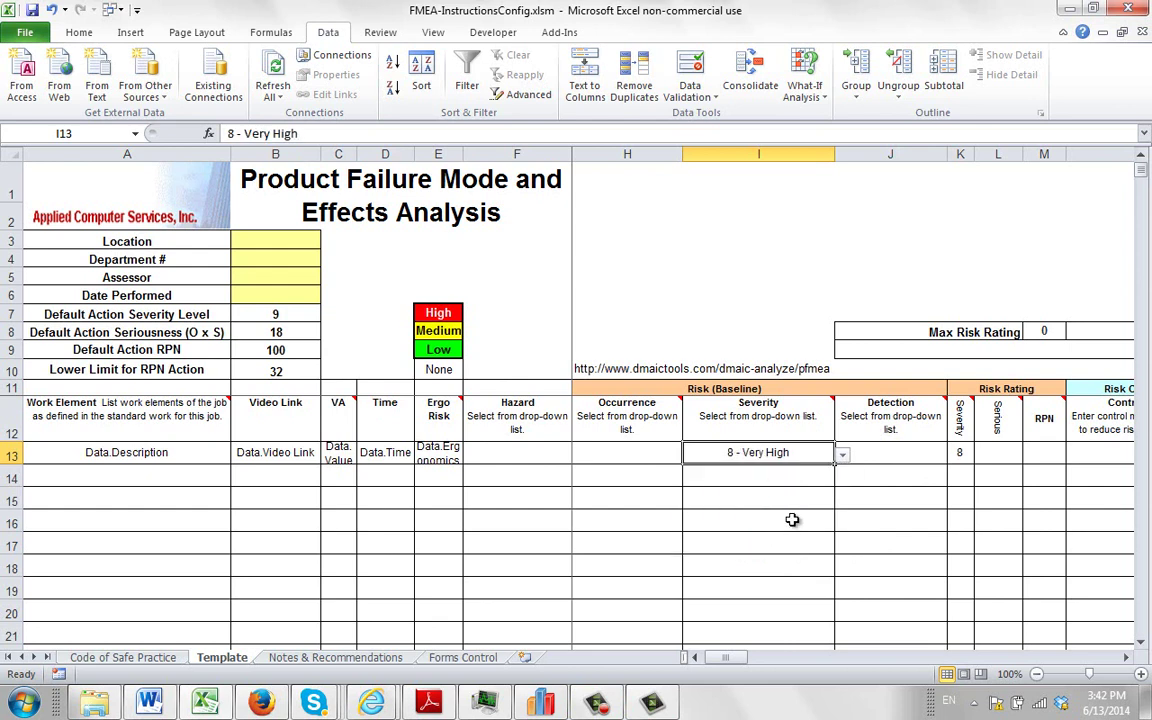
click(843, 455)
click(760, 541)
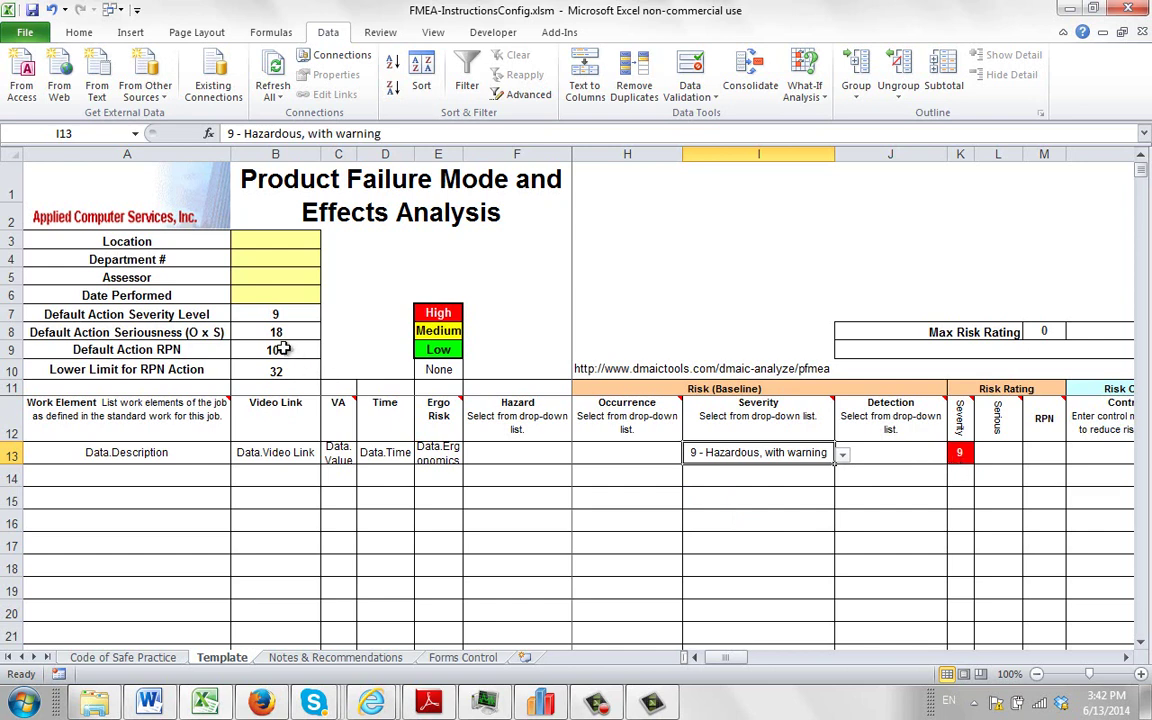
click(155, 332)
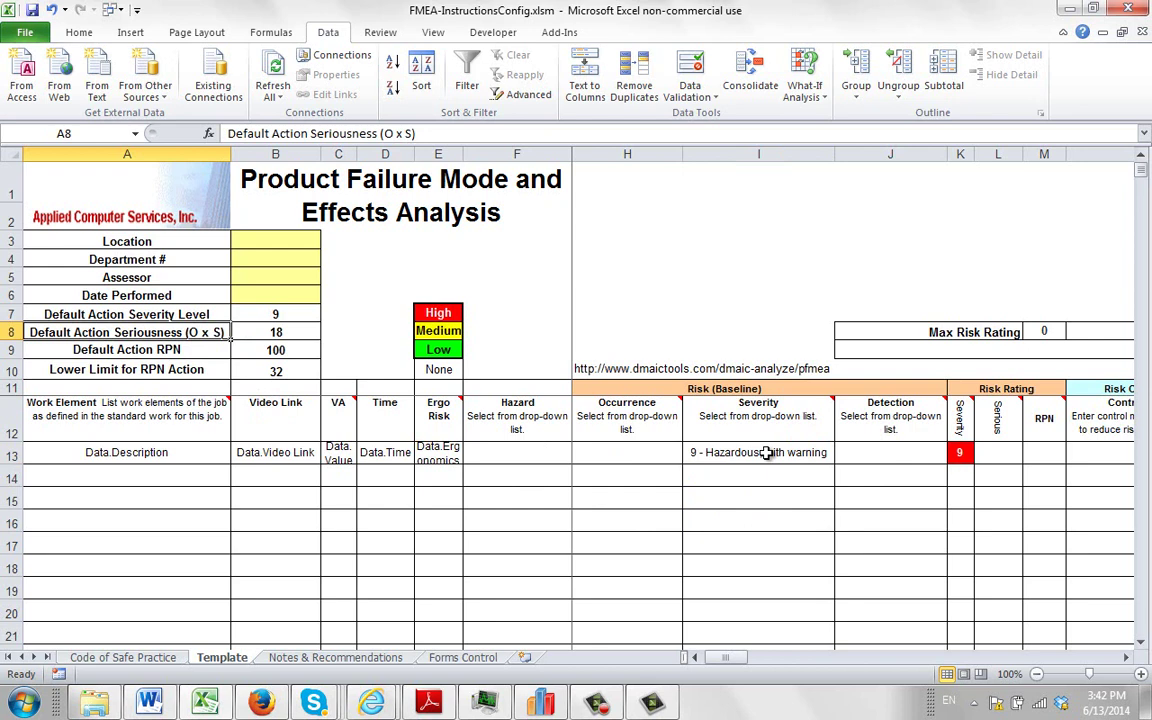
- Try Occurrence 1 in H13, then settle on 2 - 0.1 Per 1,000 for a red Serious 18
click(663, 453)
click(690, 454)
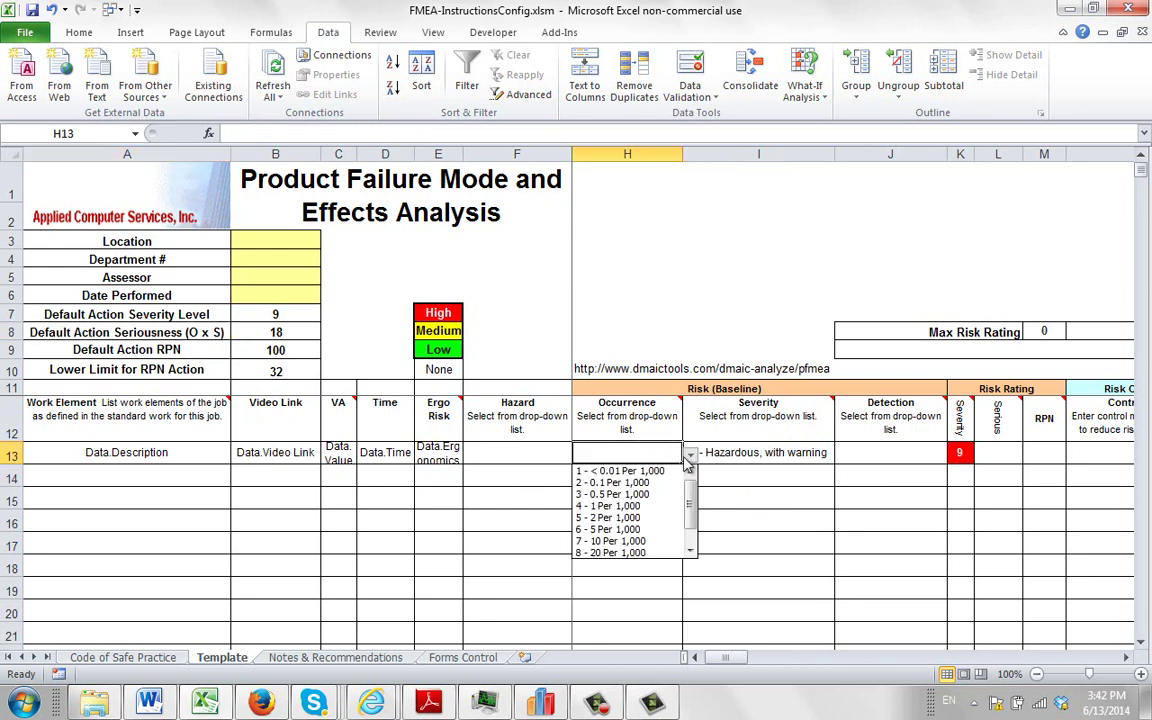
click(640, 471)
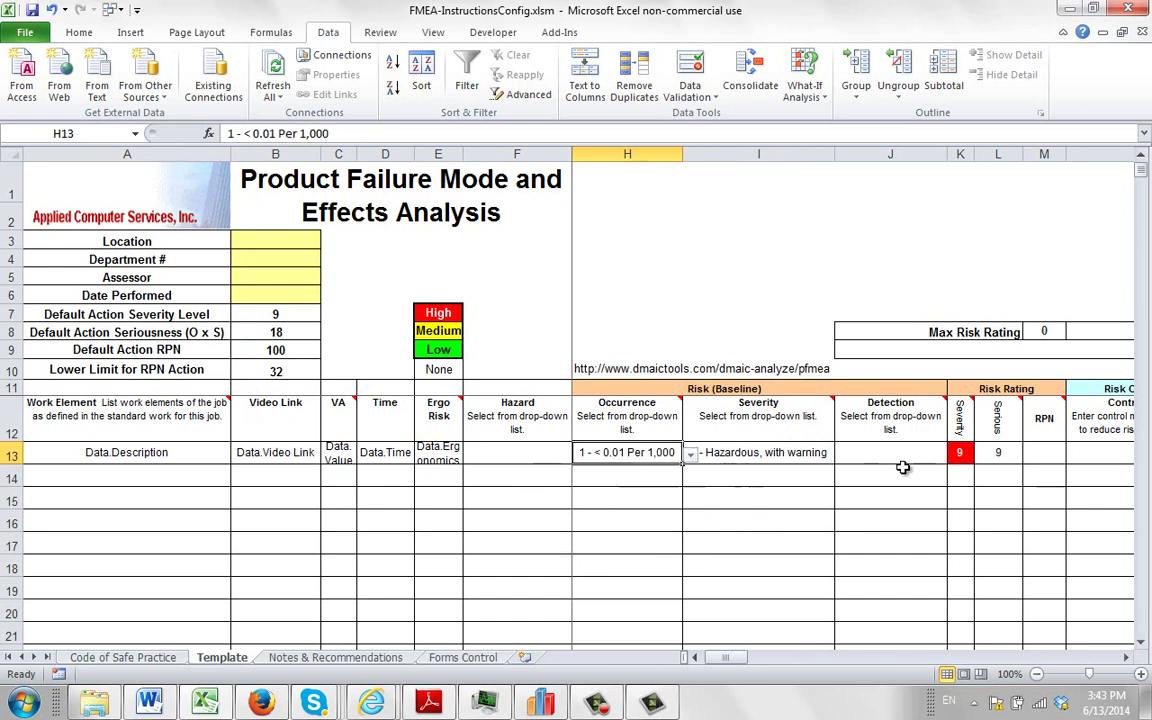
click(690, 454)
click(640, 483)
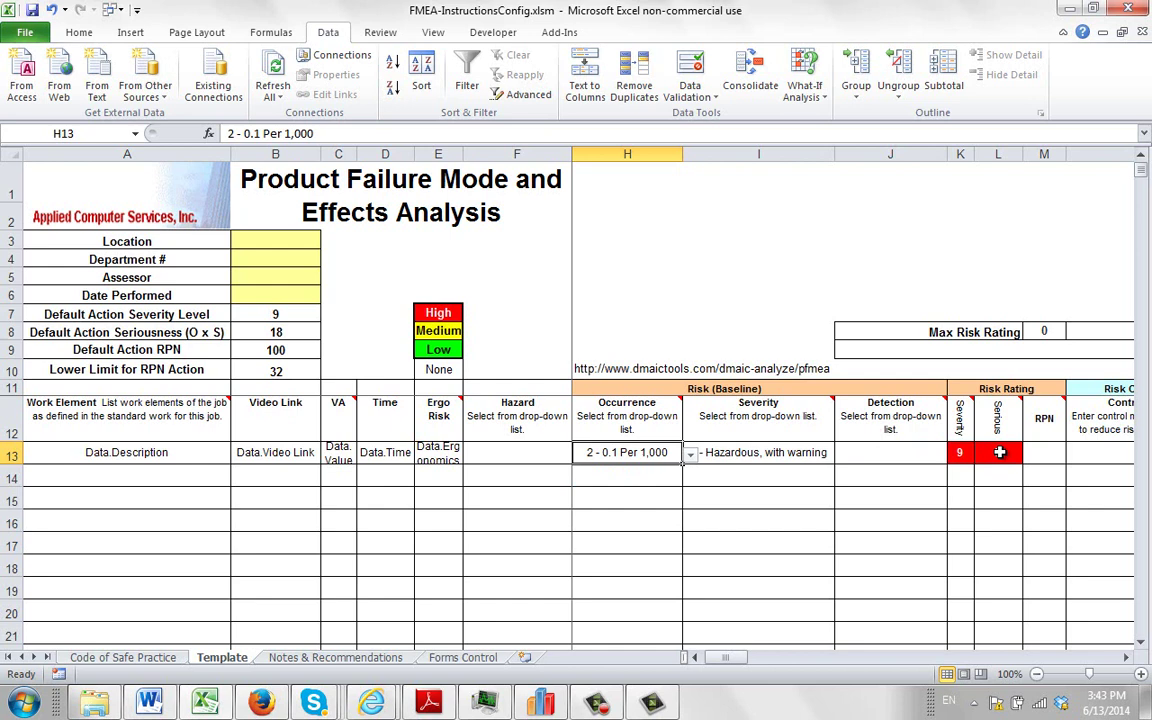
click(140, 350)
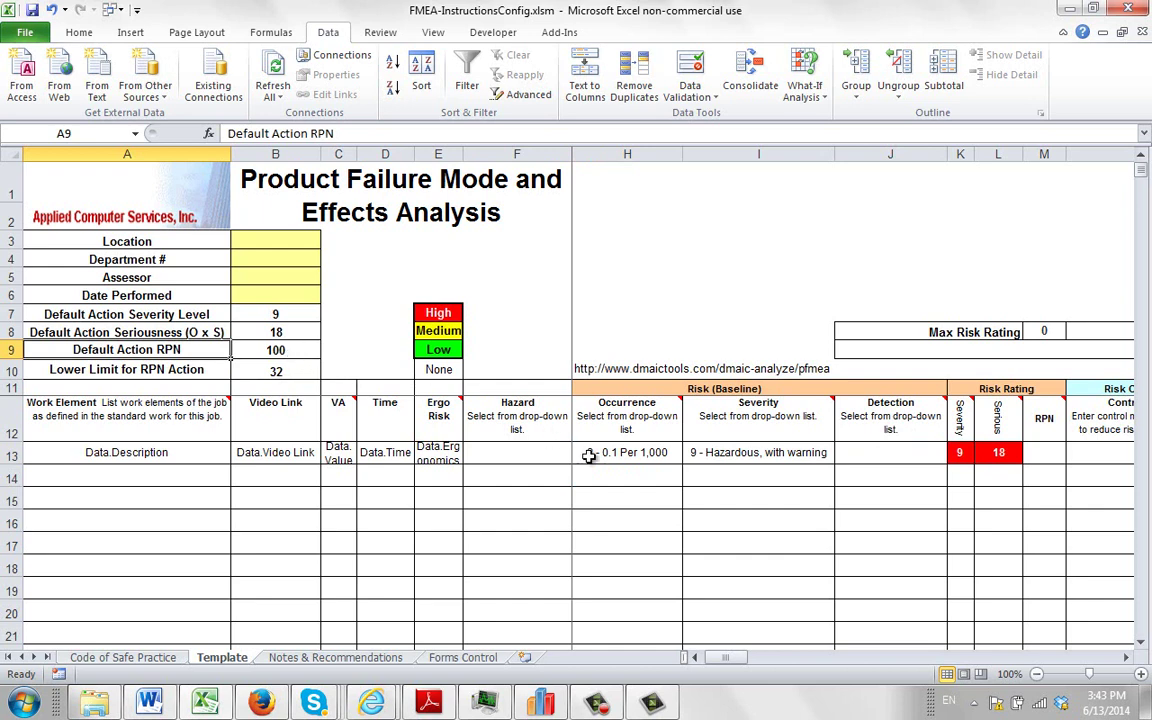
- Set J13's Detection to 5 - Moderate, then 6 - Low, producing a red RPN of 108
click(890, 455)
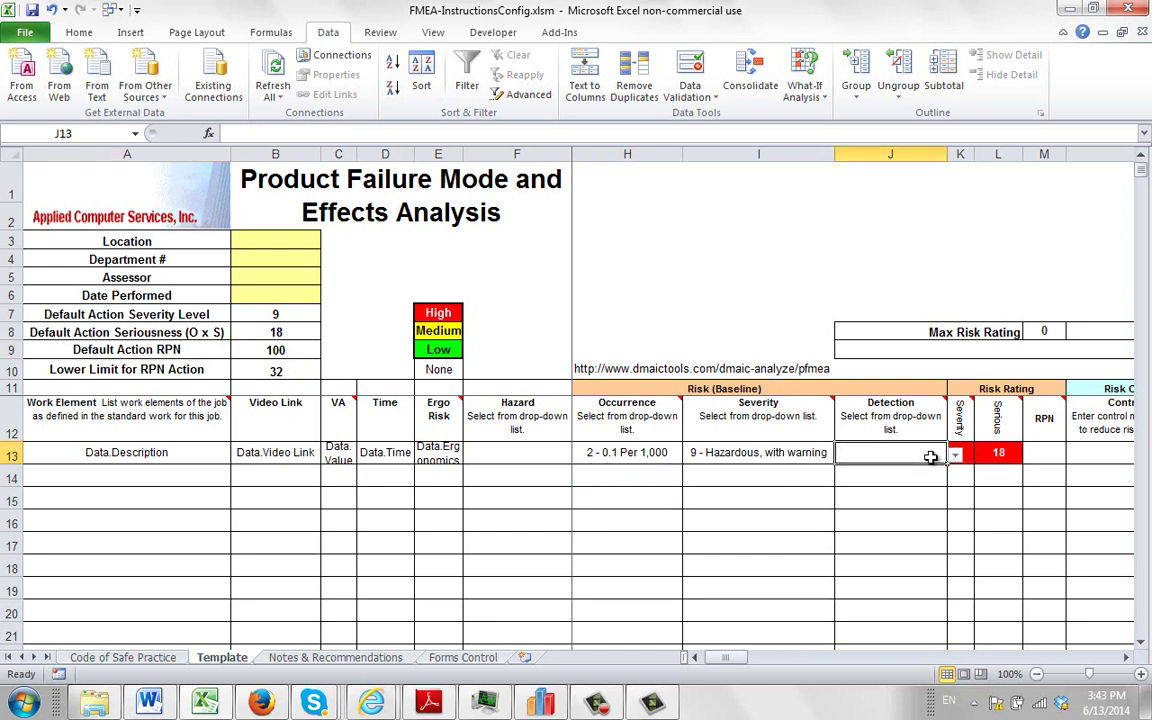
click(954, 455)
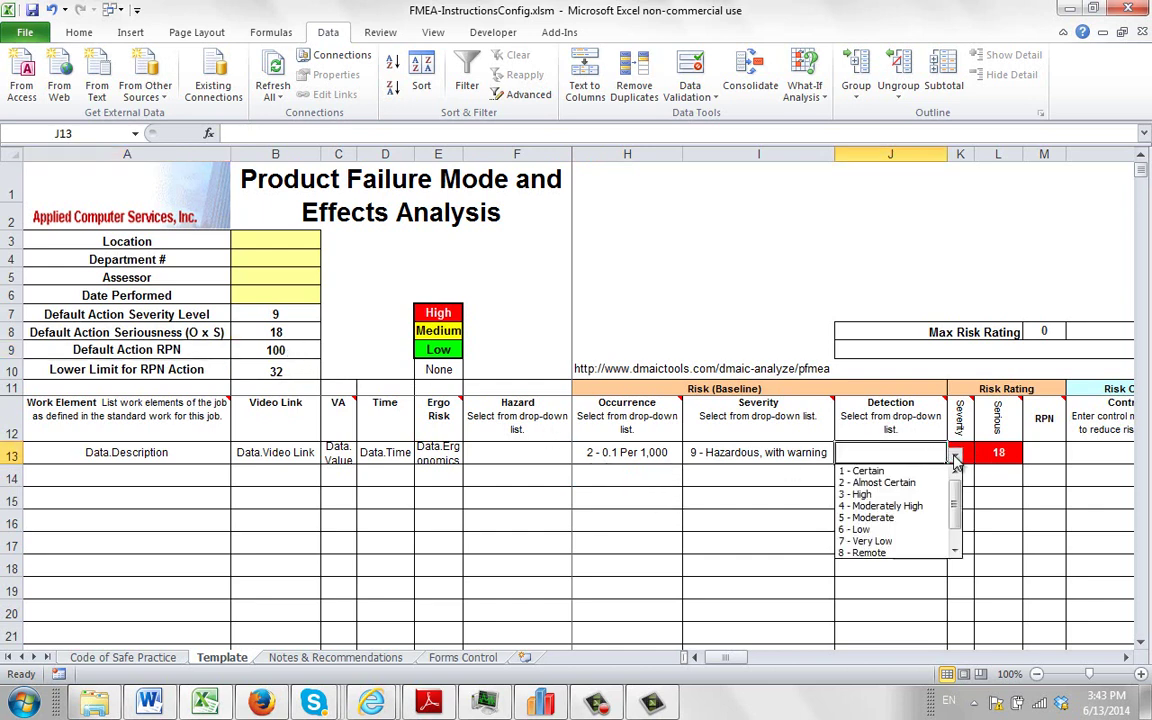
click(878, 518)
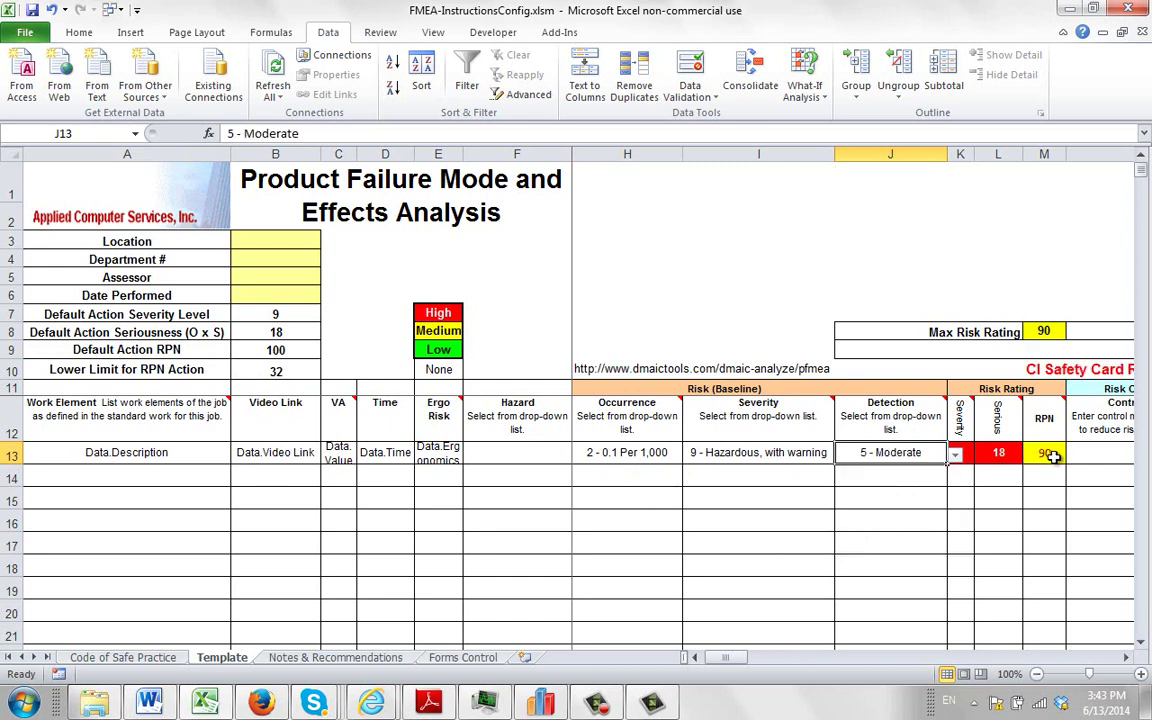
click(954, 455)
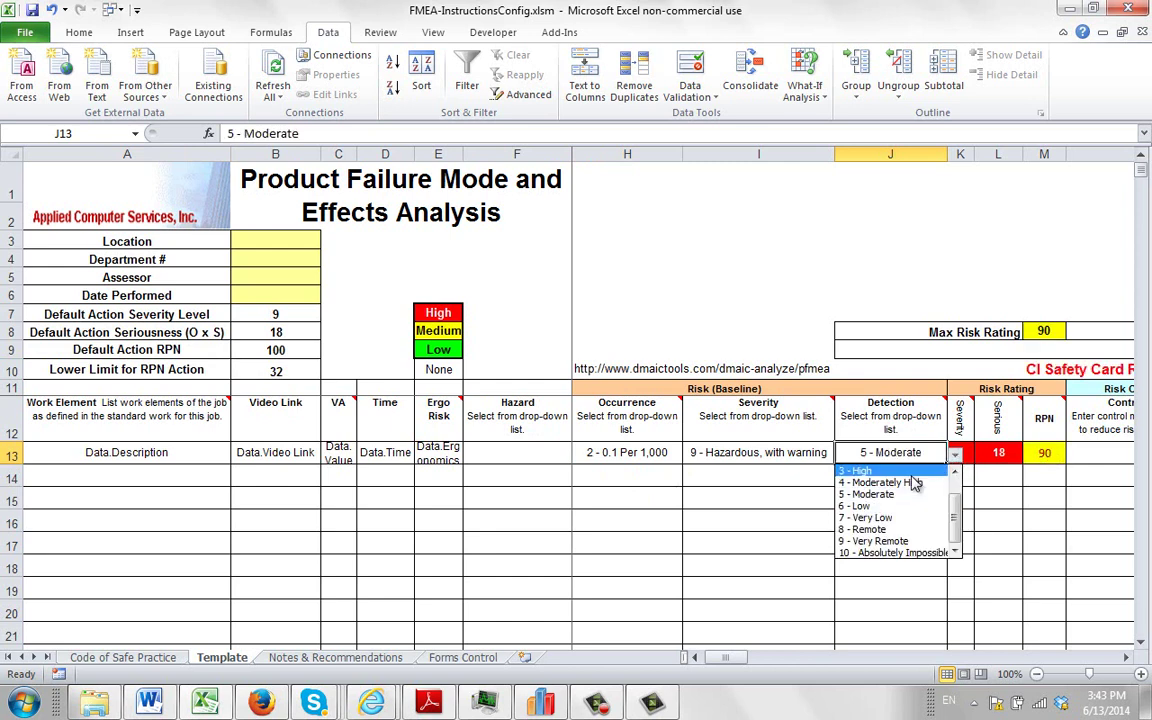
click(858, 506)
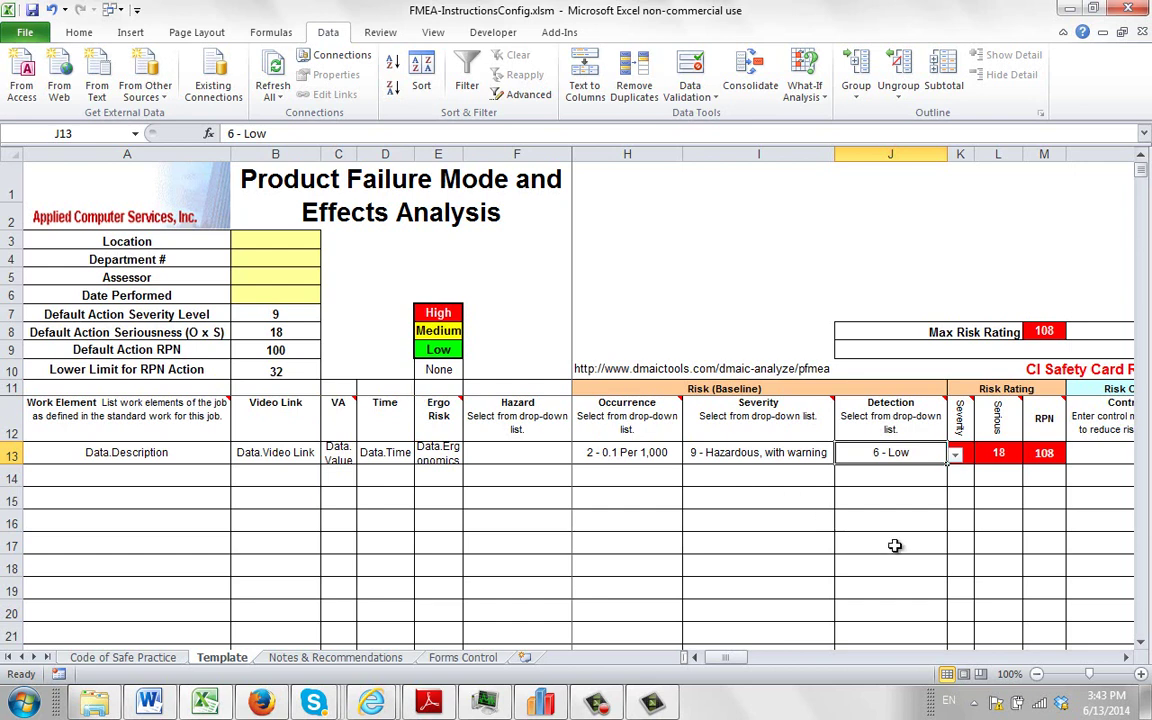
- Reset row 13's Occurrence to 1 - < 0.01 Per 1,000 and Severity to 3 - Minor
click(622, 452)
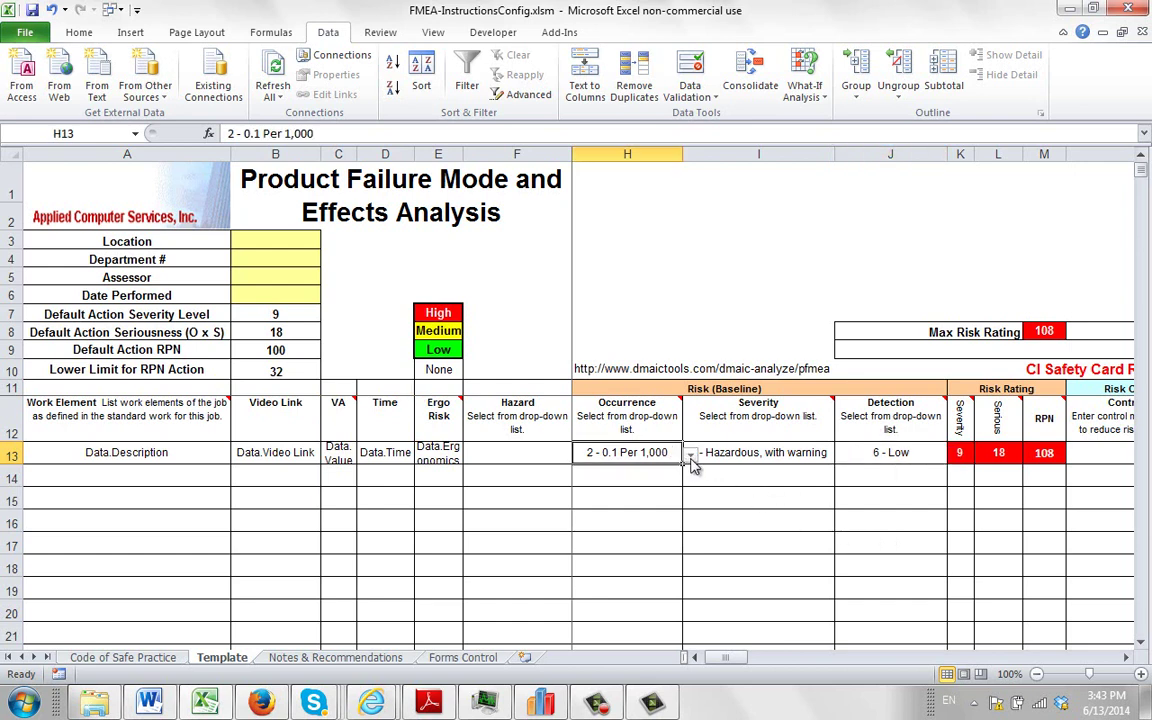
click(690, 456)
scroll(655, 482, up, 1)
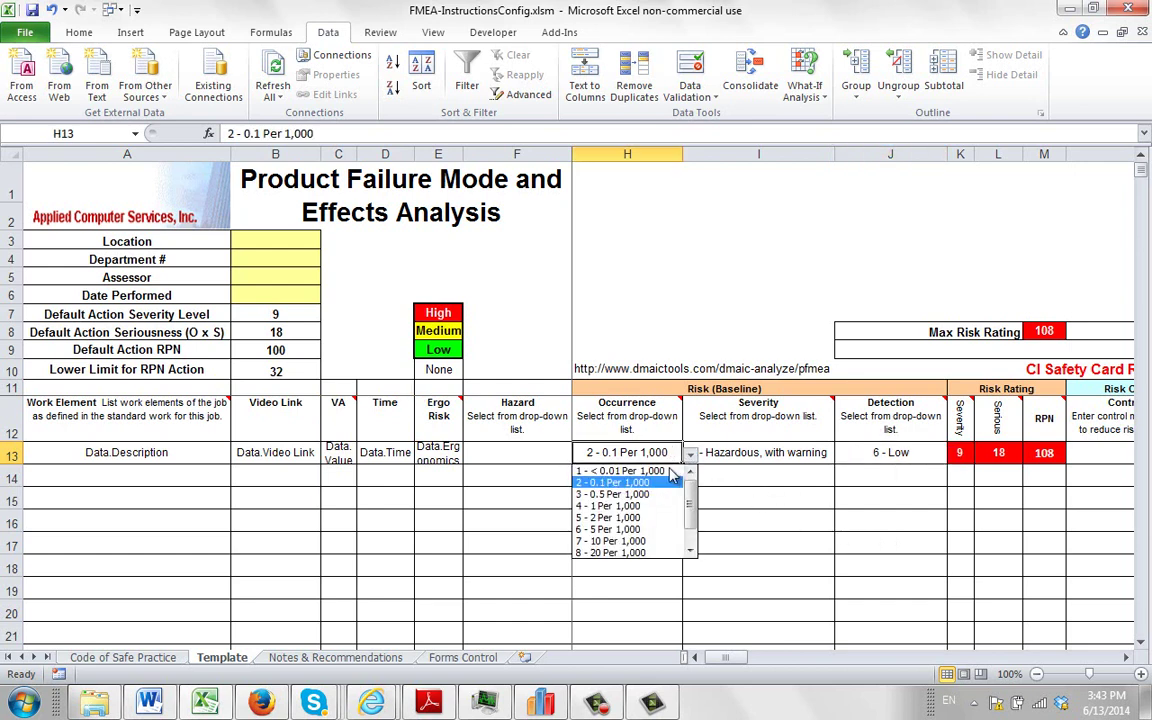
click(615, 470)
click(805, 452)
click(842, 456)
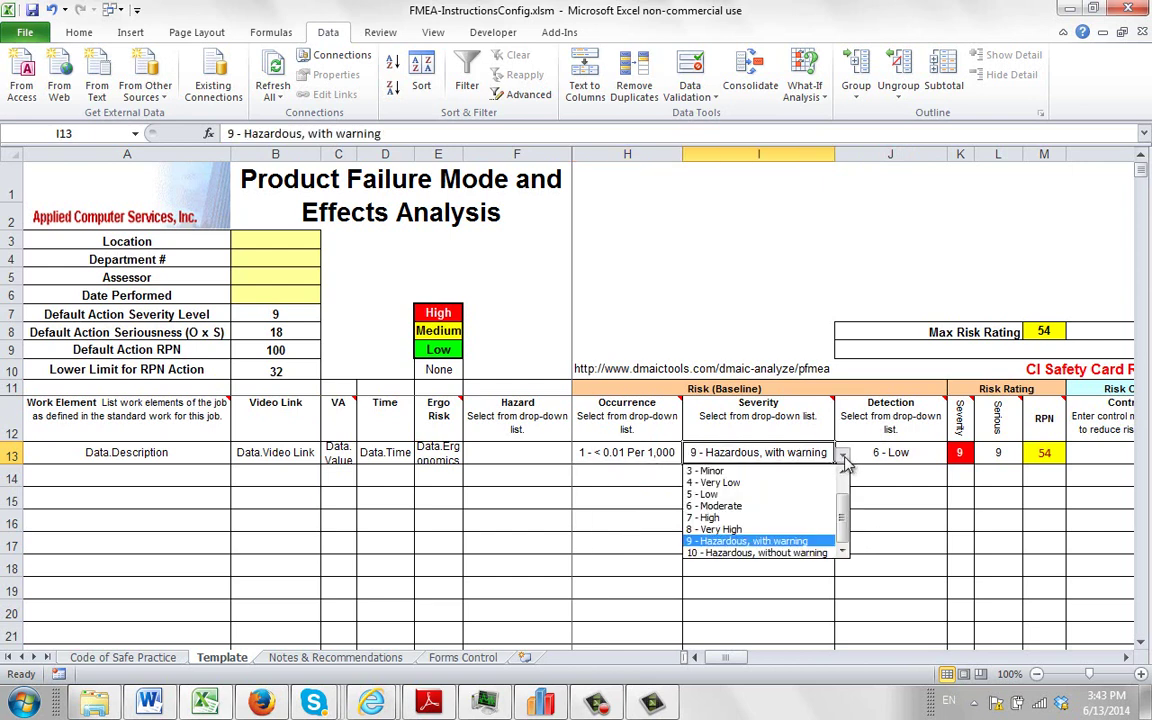
click(757, 470)
- Try Detection values 2 and 7 in J13, ending on 10 - Absolutely Impossible
click(905, 455)
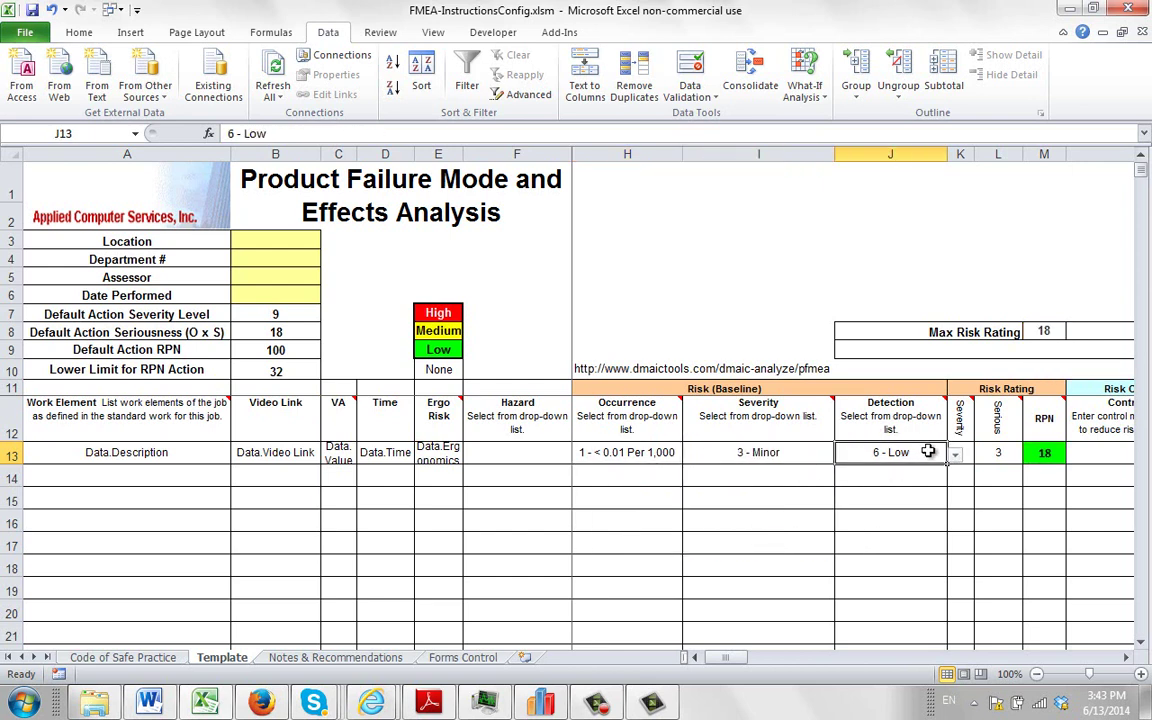
click(954, 456)
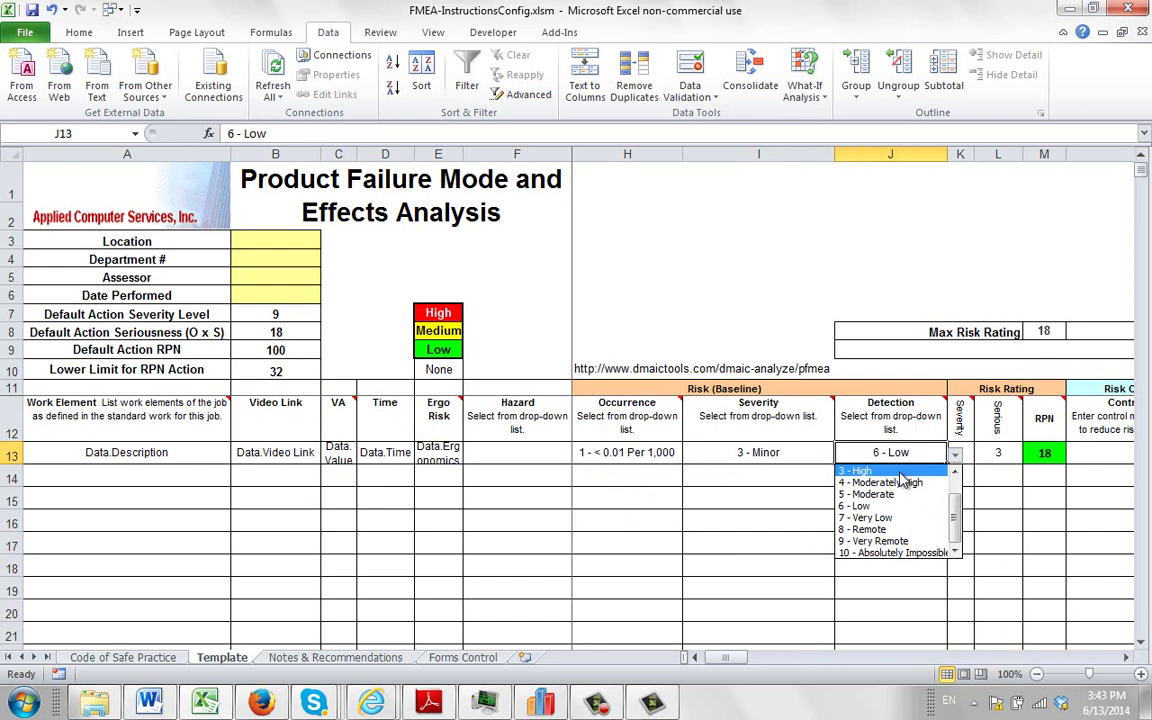
scroll(902, 480, up, 2)
click(916, 483)
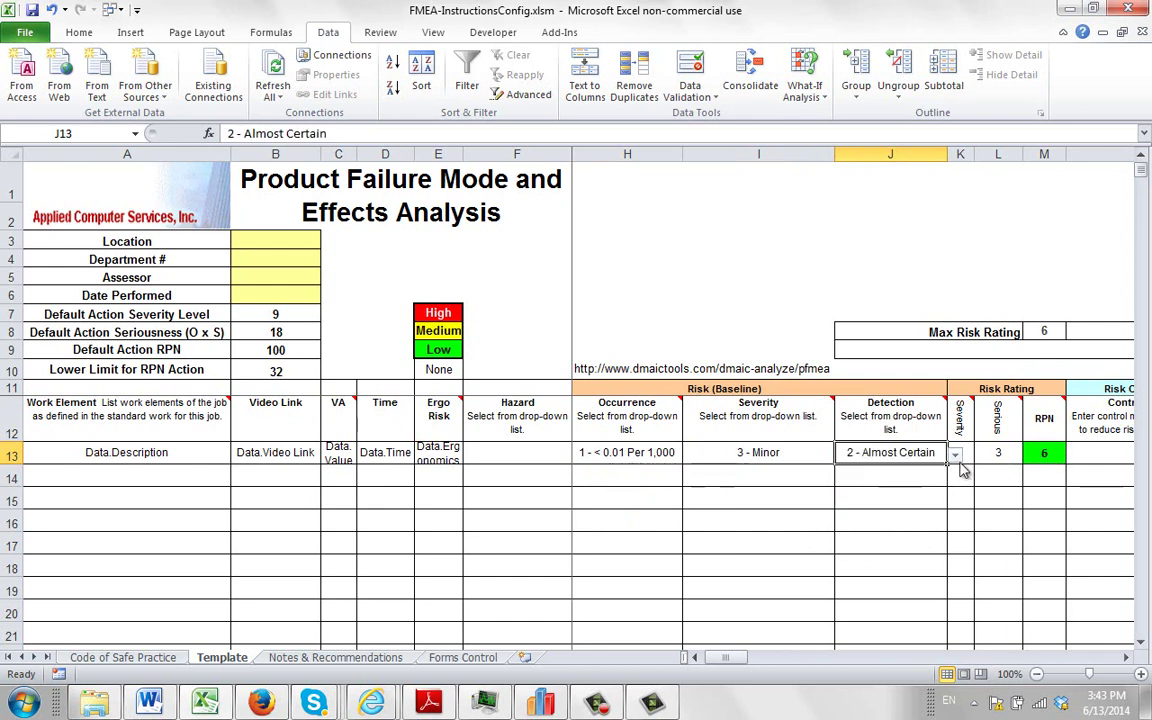
click(955, 456)
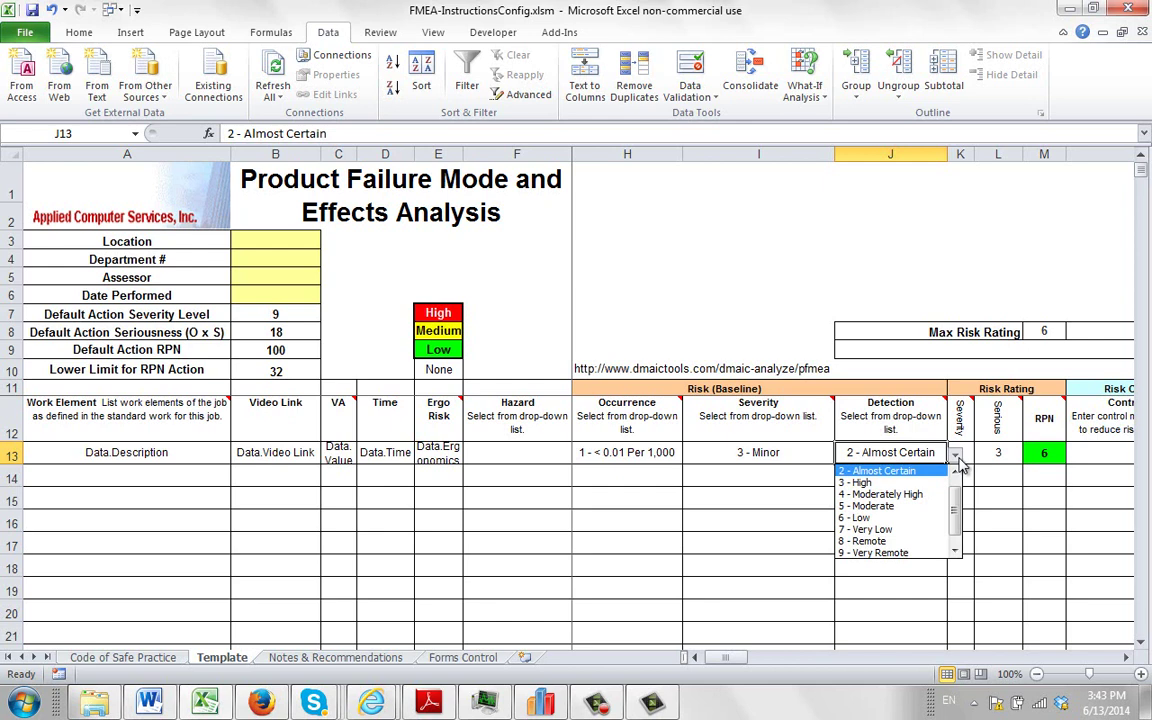
click(880, 529)
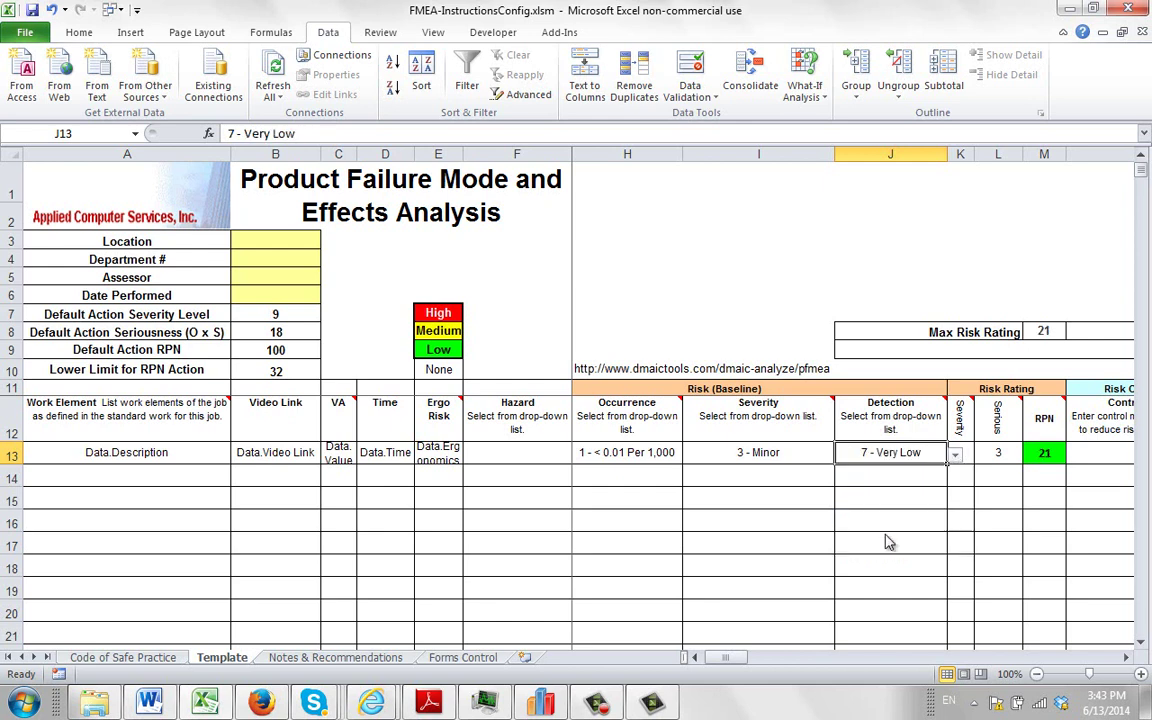
click(955, 455)
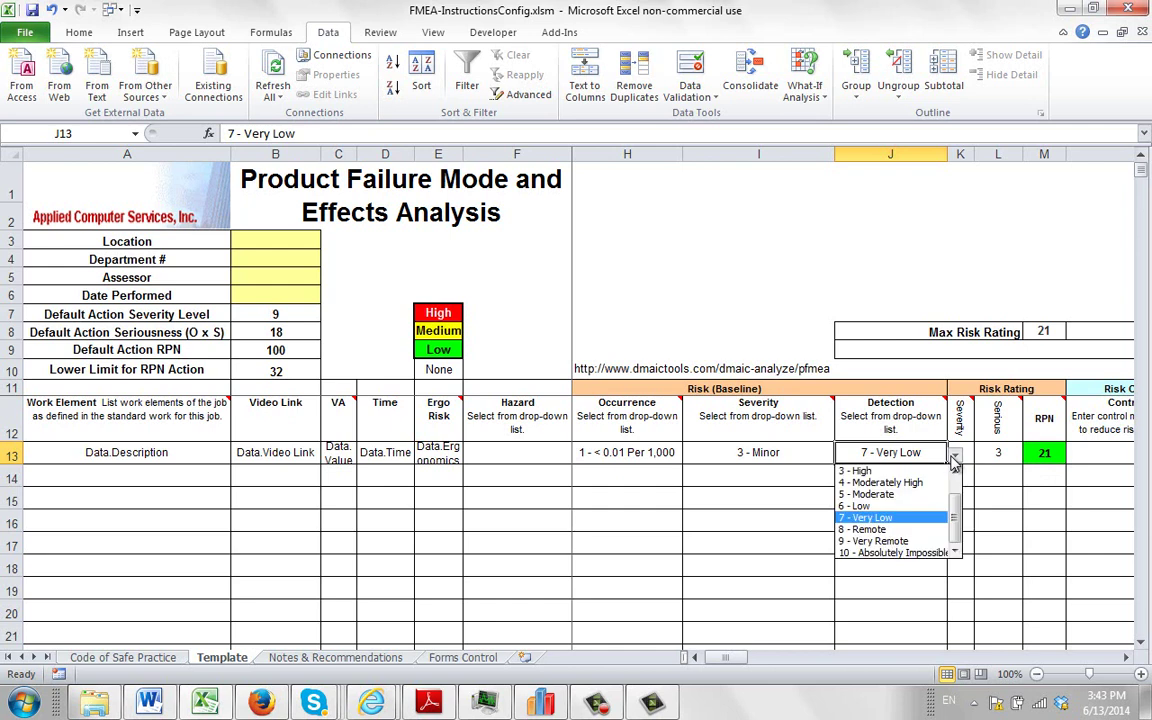
click(926, 553)
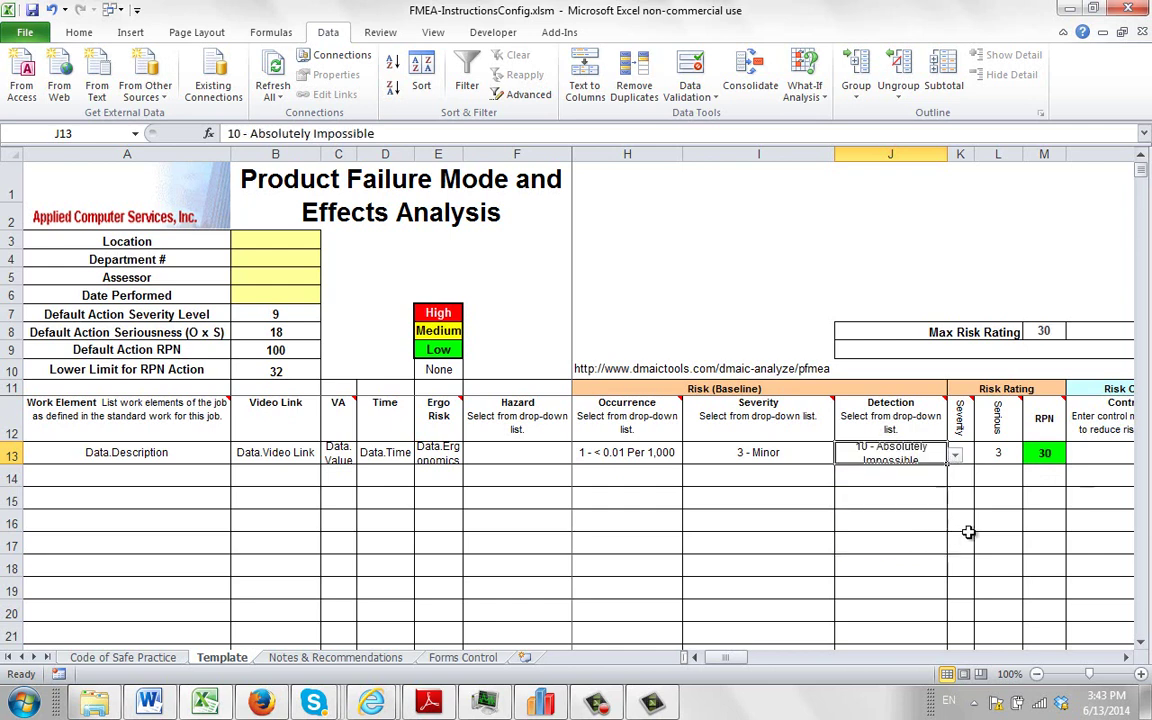
- Set H13's Occurrence to 2 - 0.1 Per 1,000, making the RPN a yellow 60
click(663, 452)
click(690, 456)
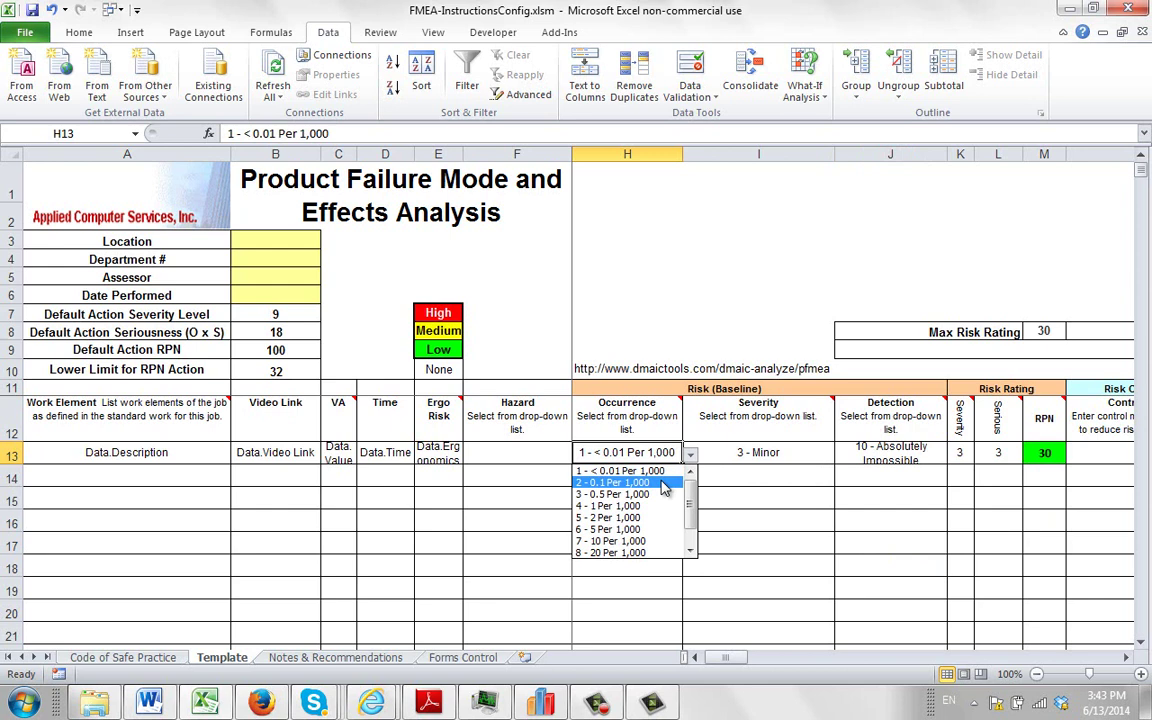
click(630, 482)
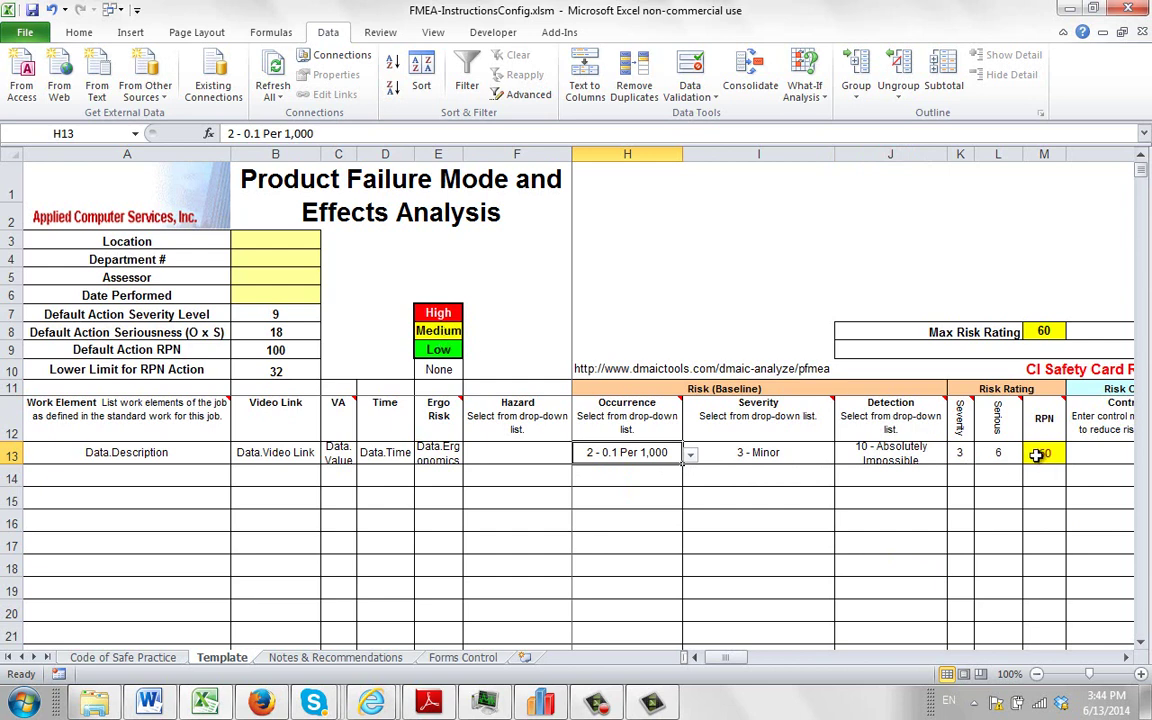
click(80, 33)
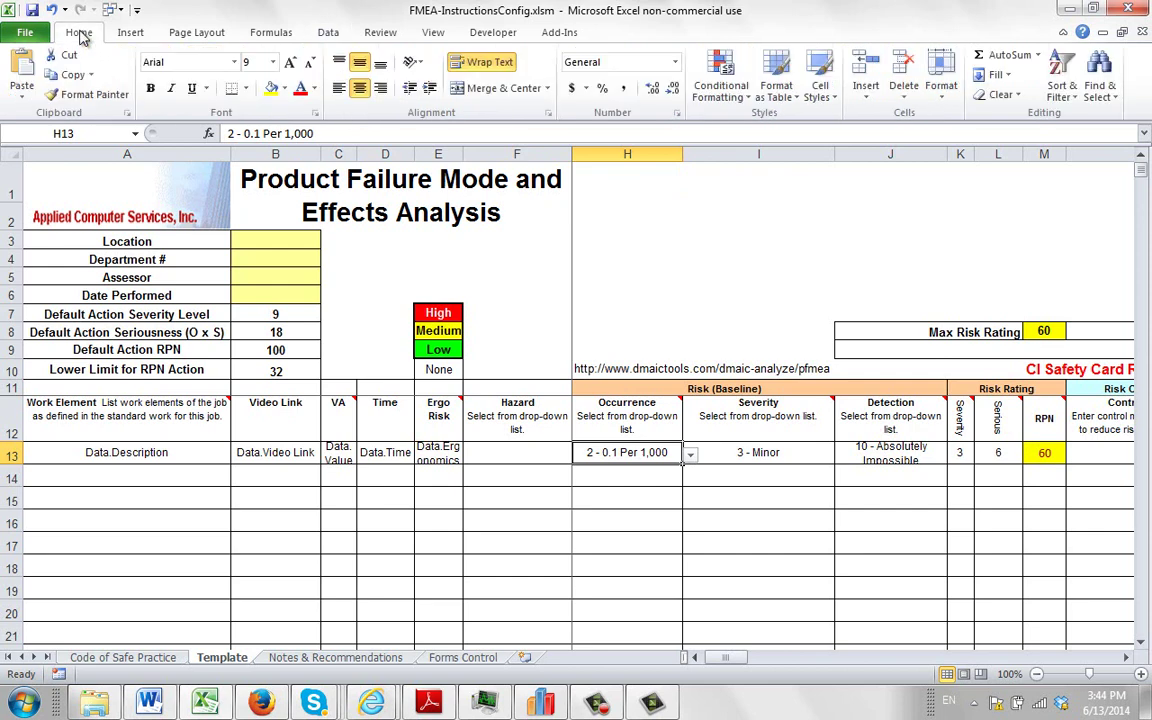
click(731, 98)
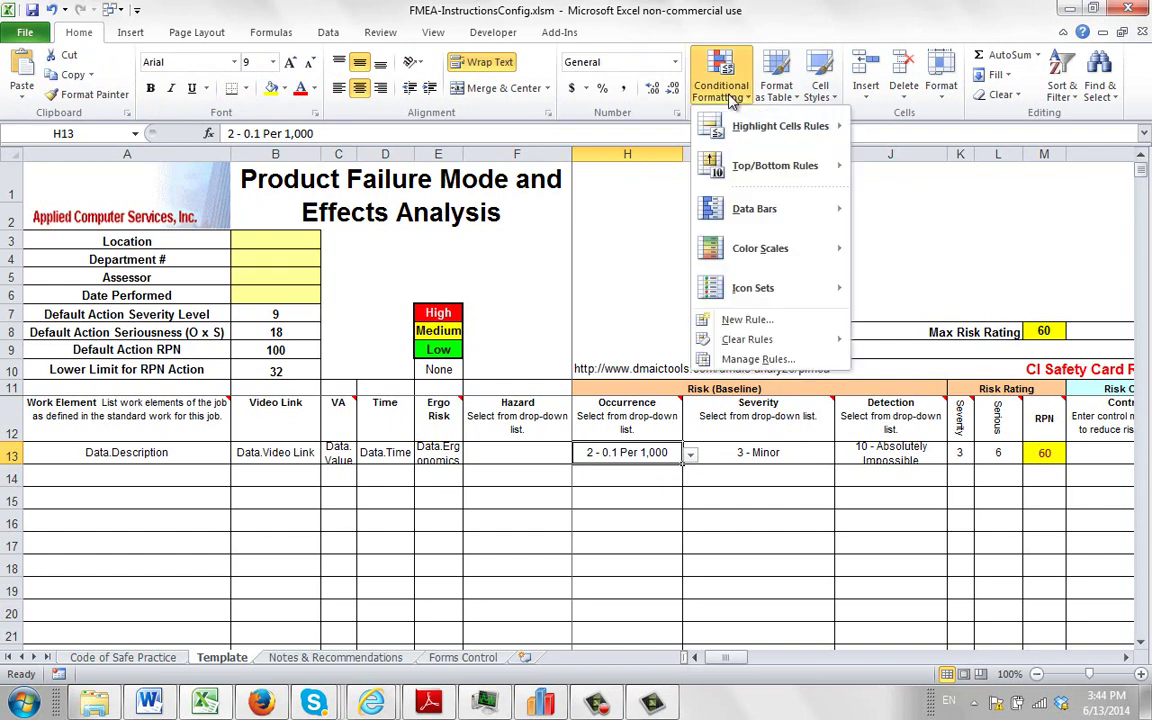
click(736, 362)
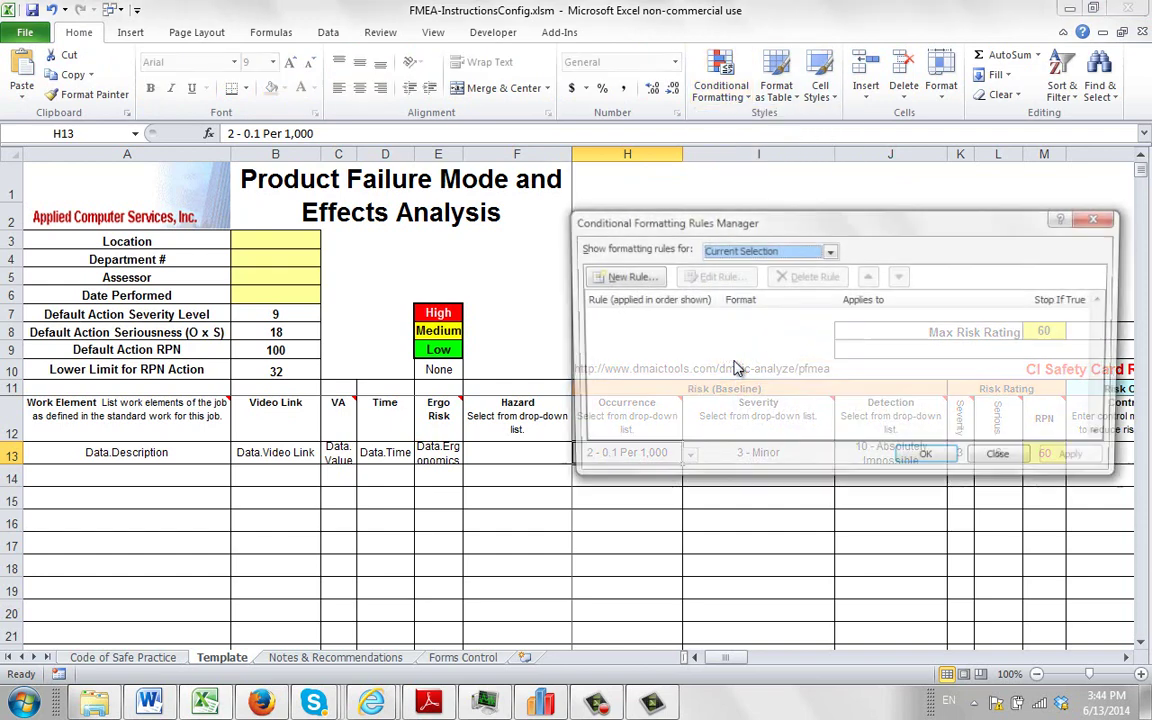
click(1100, 217)
click(1044, 452)
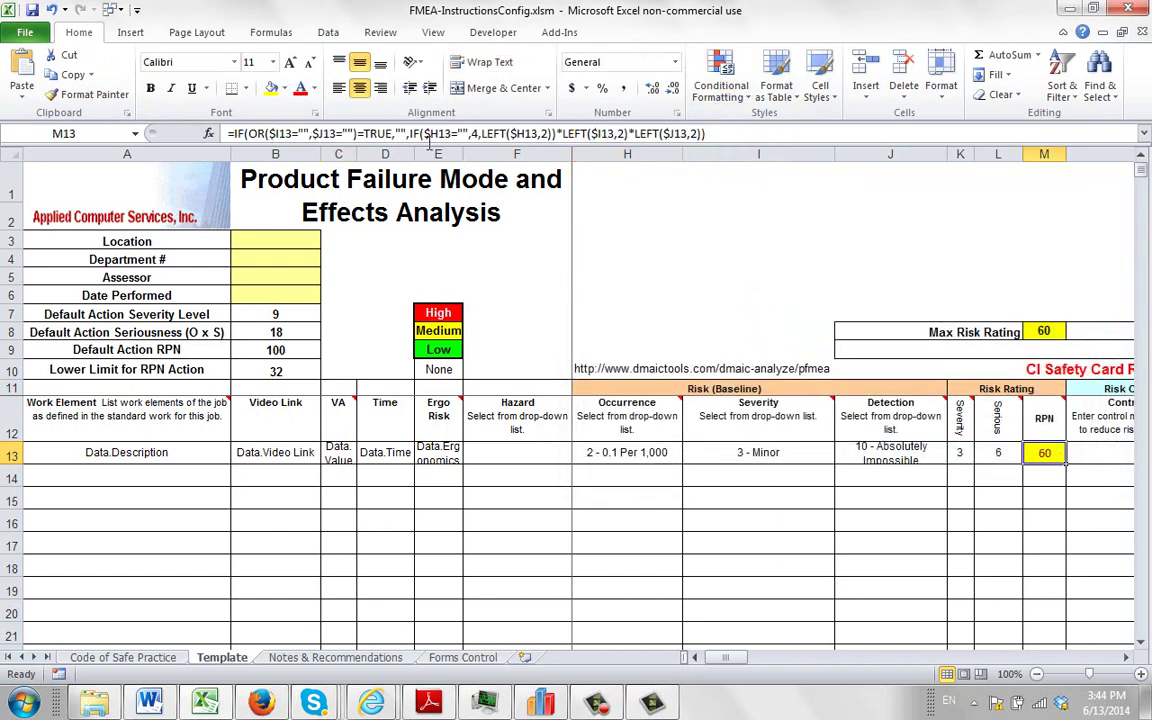
- List M13's conditional formatting rules and view the red rule =M13>$B$9-1 without changing it
click(725, 93)
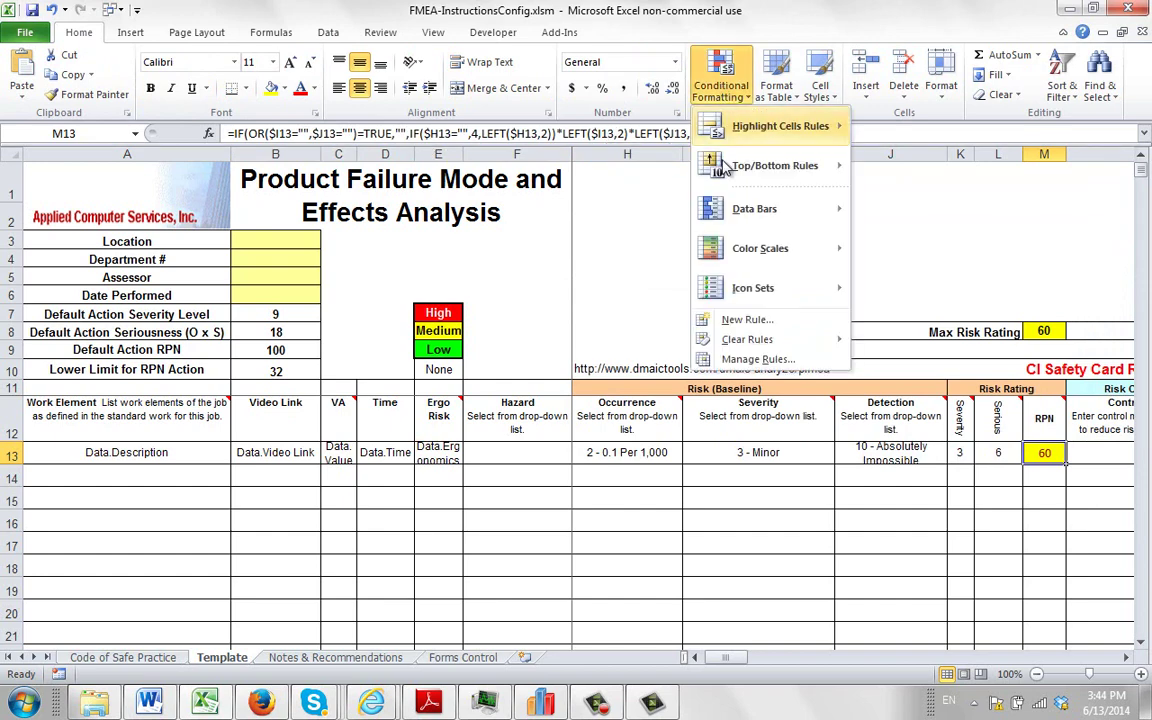
click(743, 362)
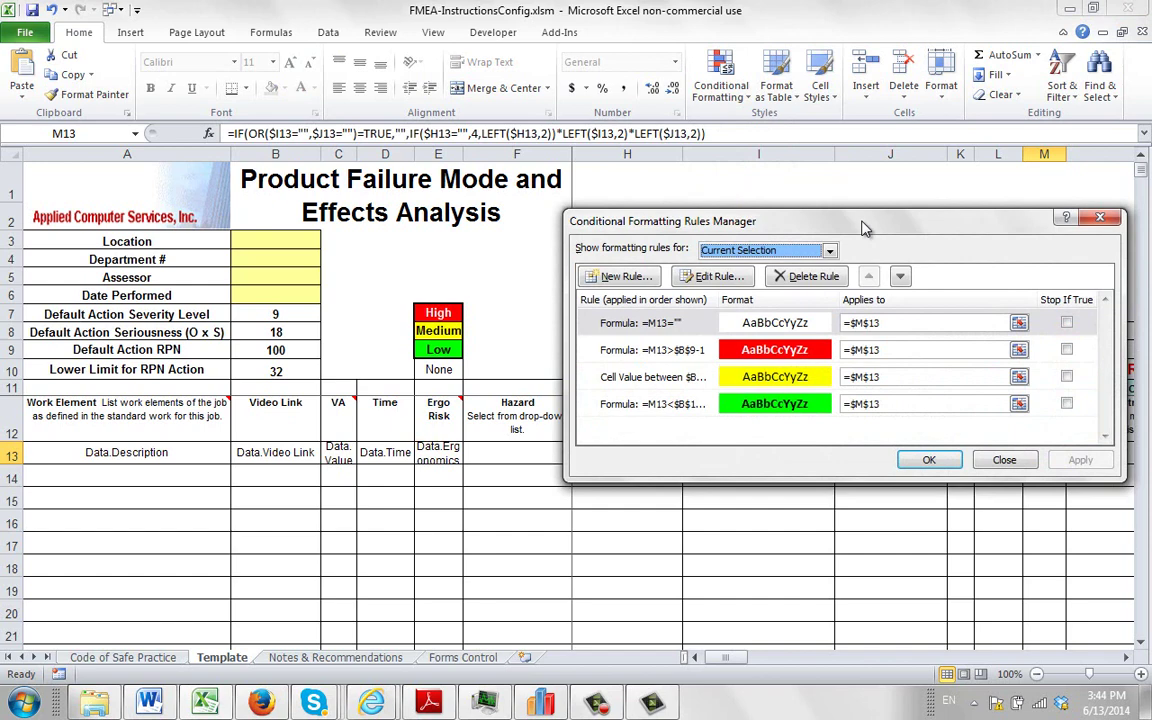
drag(865, 228, 727, 116)
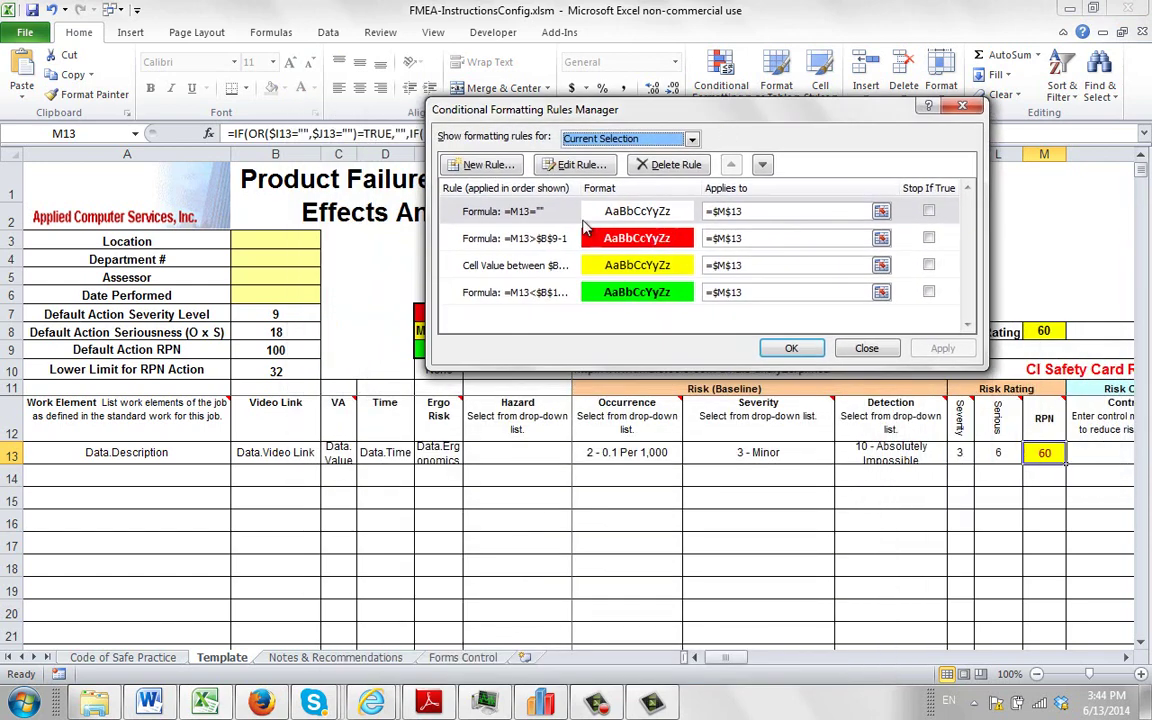
click(527, 237)
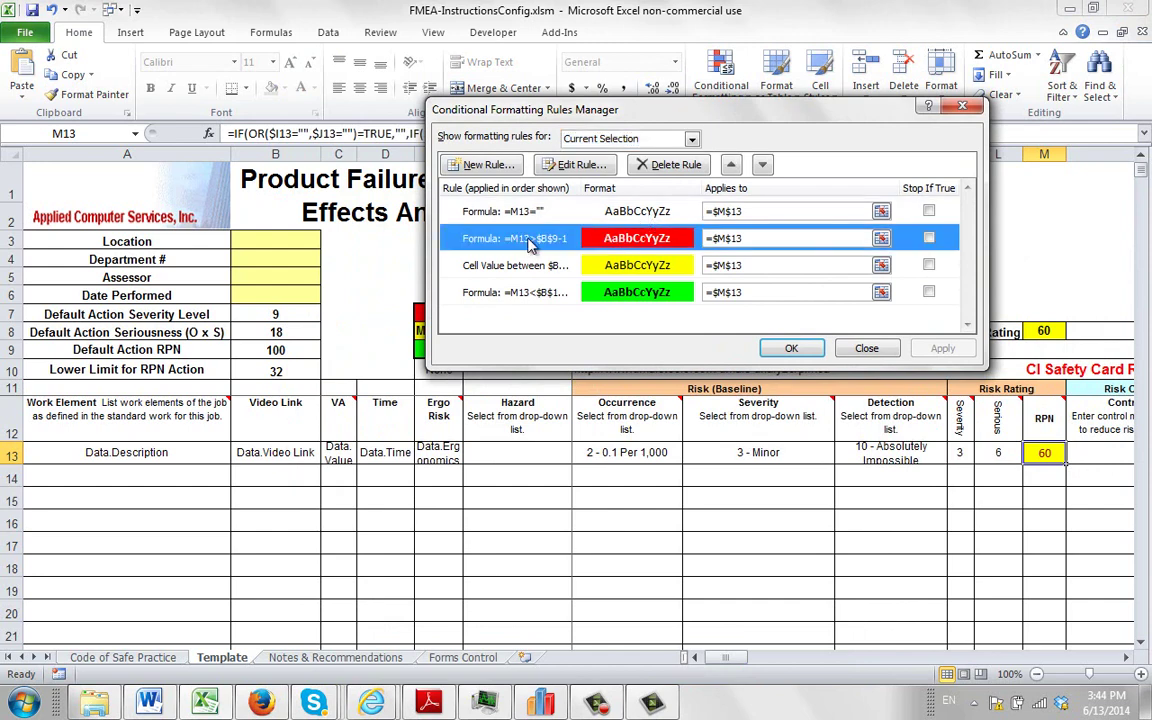
click(582, 164)
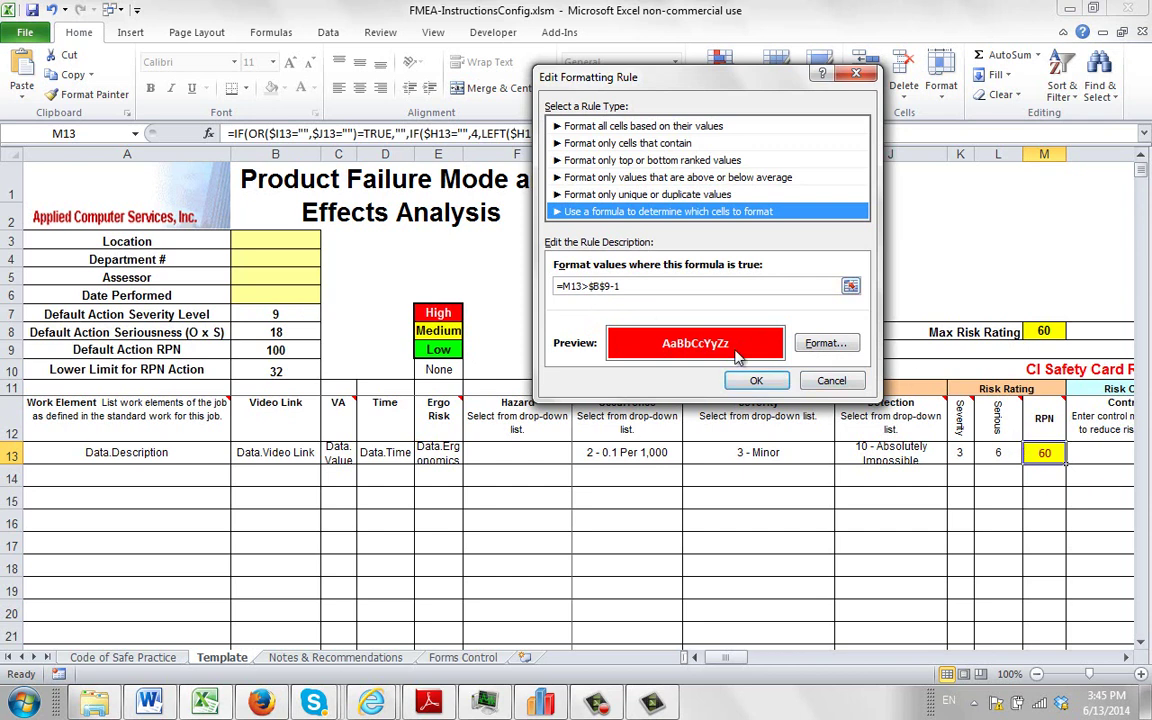
click(830, 384)
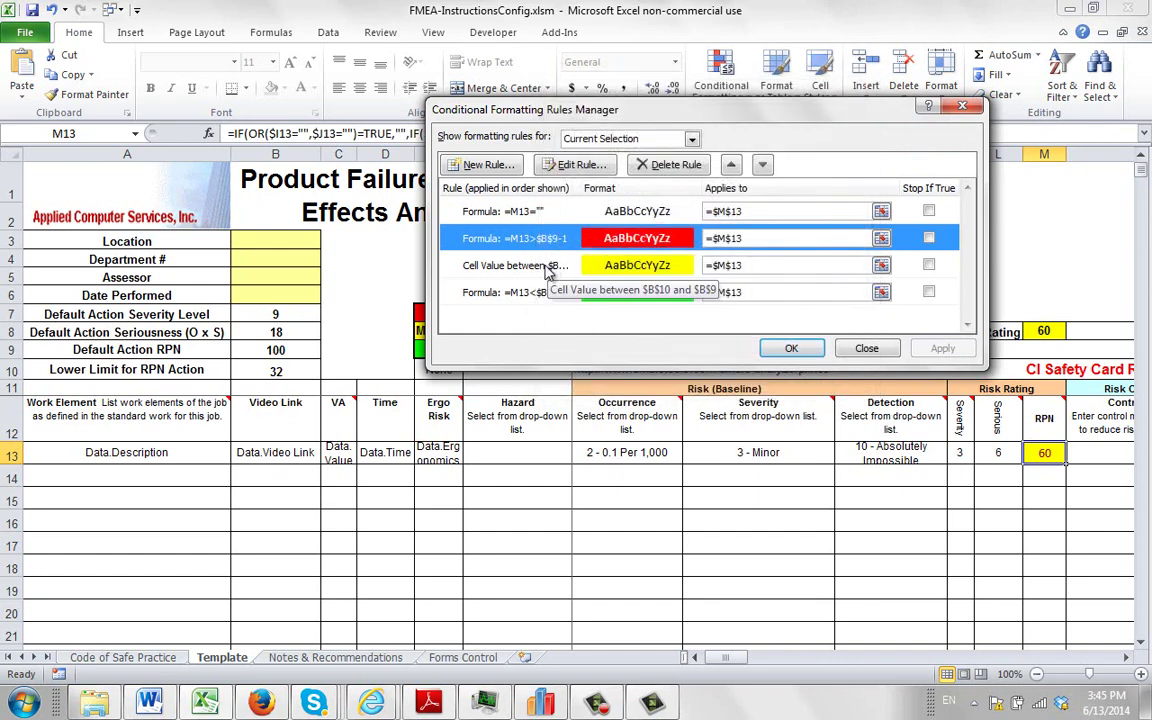
click(548, 268)
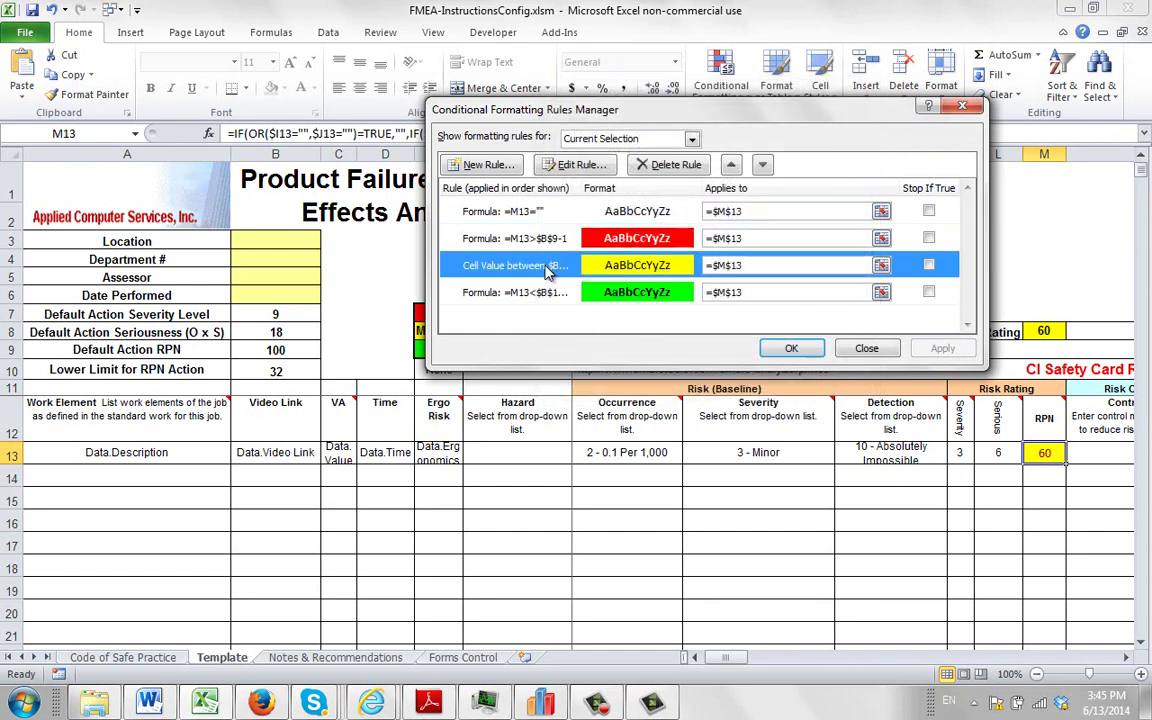
click(540, 164)
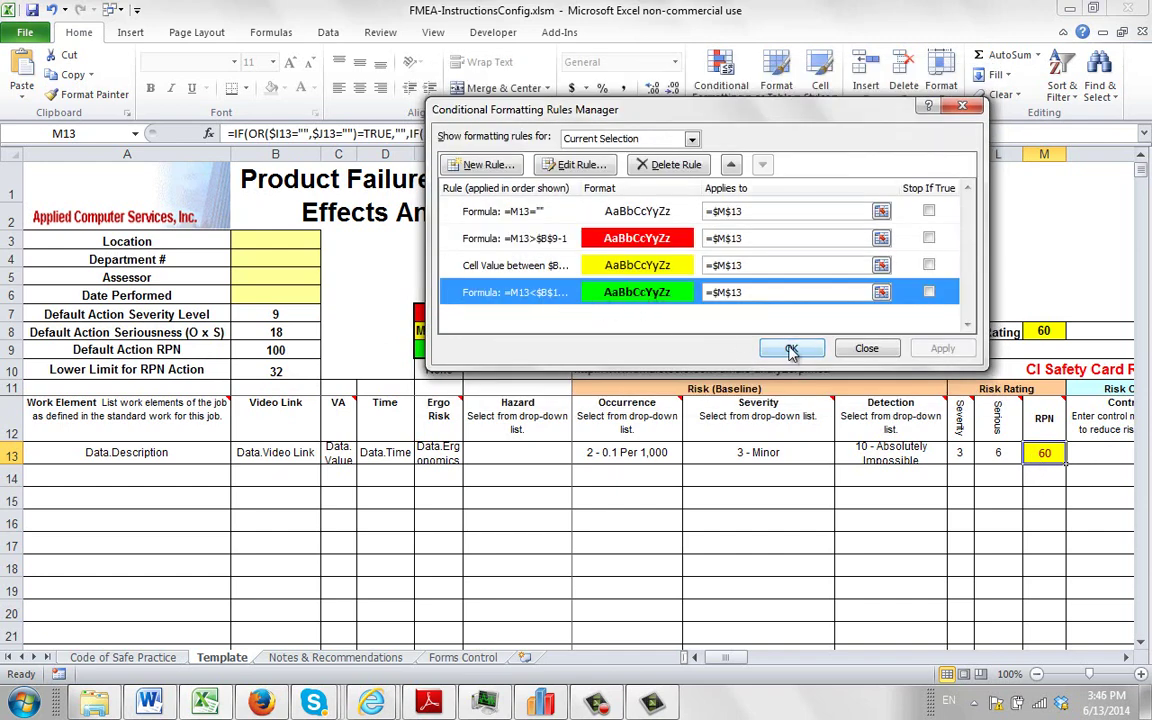
click(548, 163)
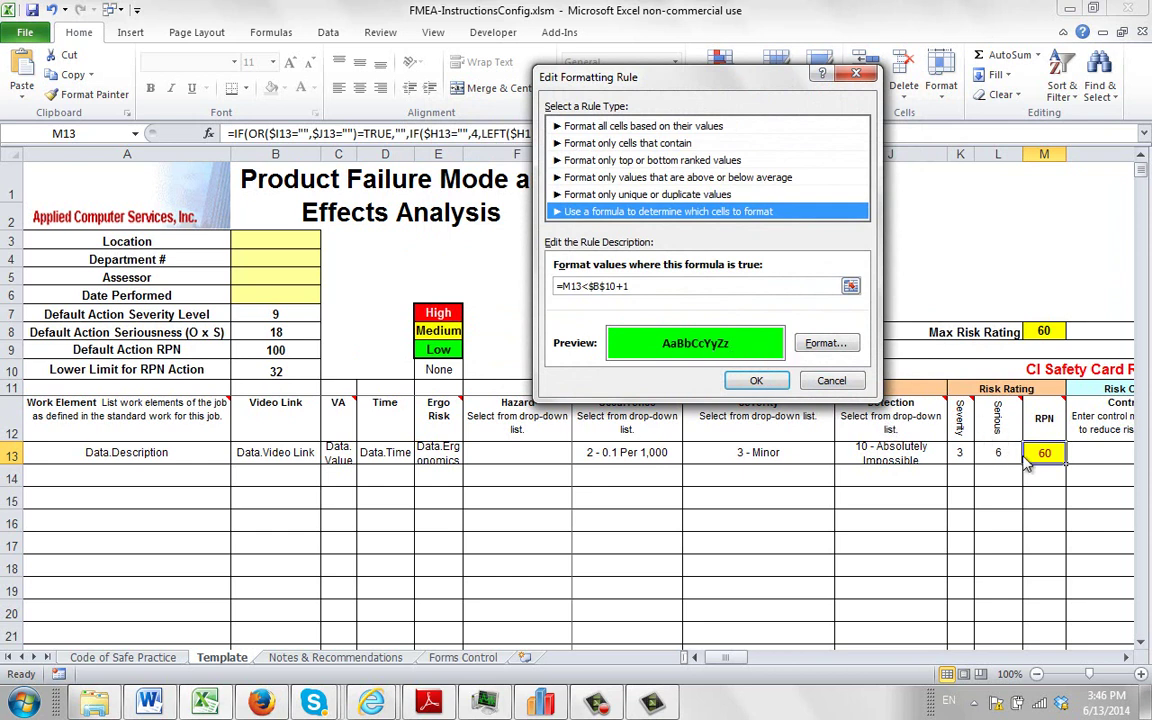
- Close the rule dialogs, then select thresholds B7:B10 and row 13's scores K13:M13
click(823, 385)
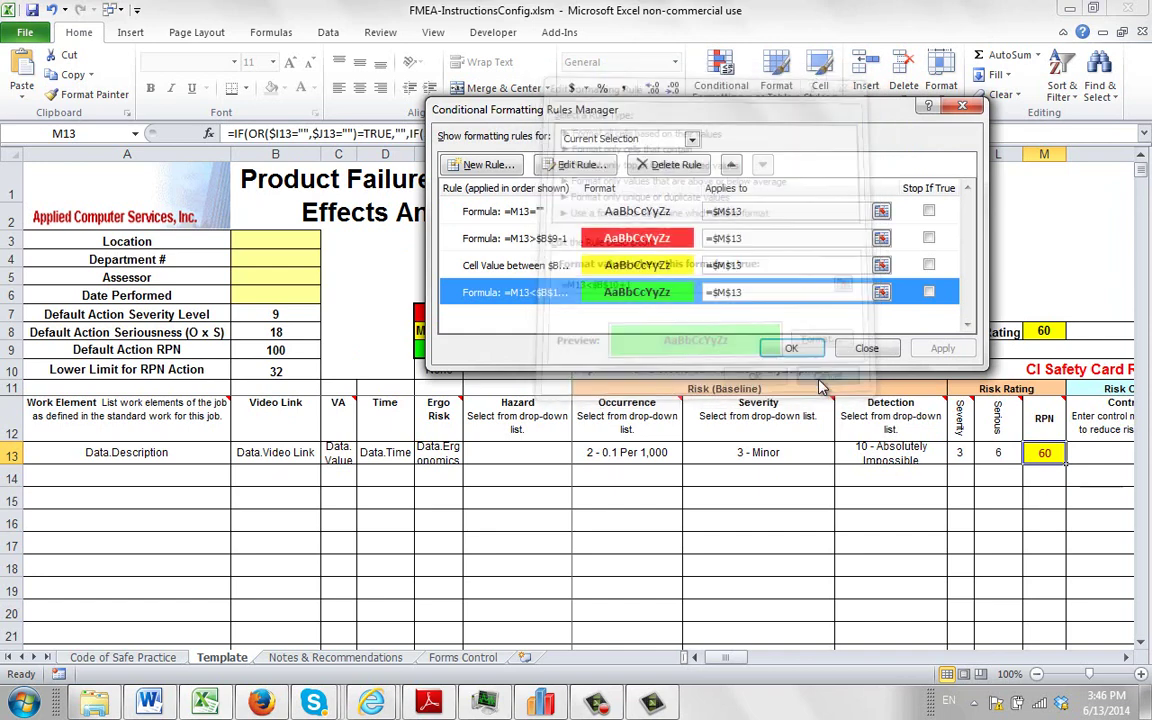
click(961, 106)
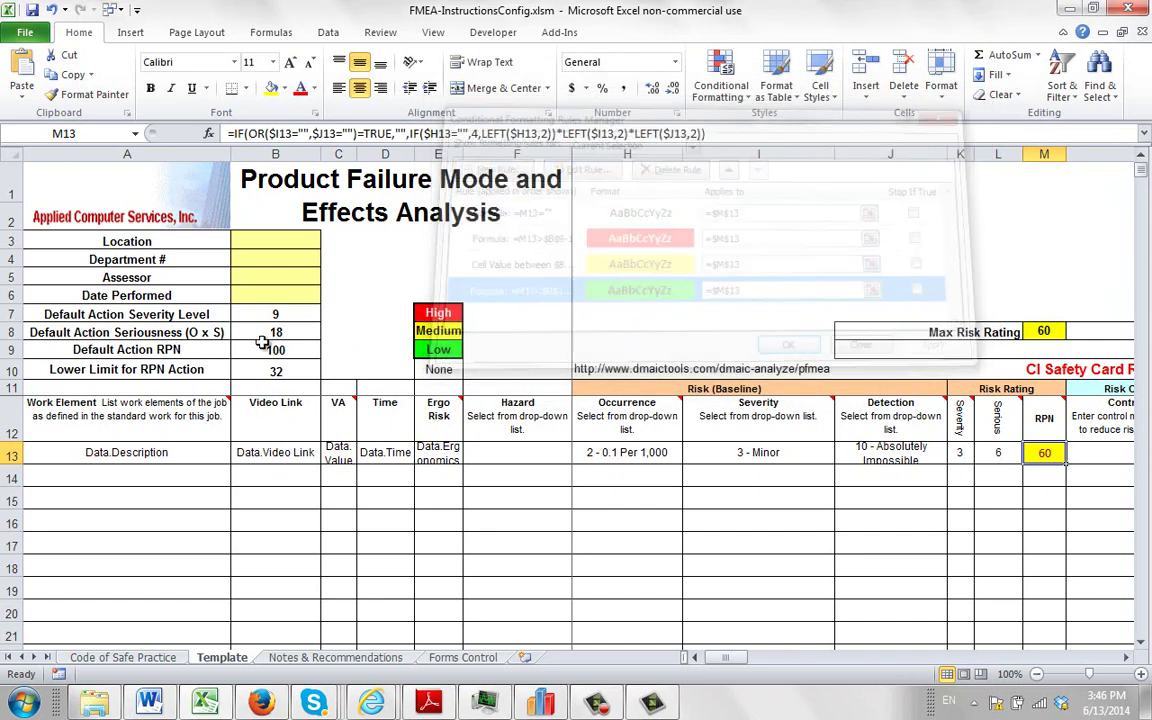
drag(236, 315, 236, 372)
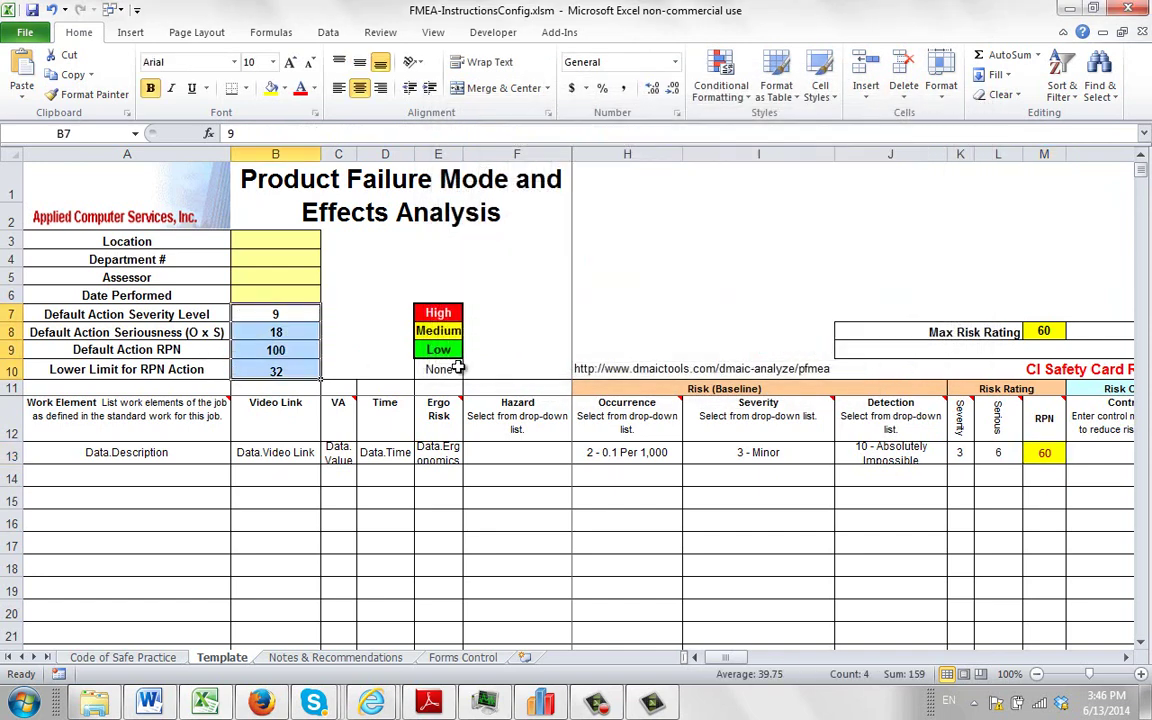
drag(963, 454, 1041, 453)
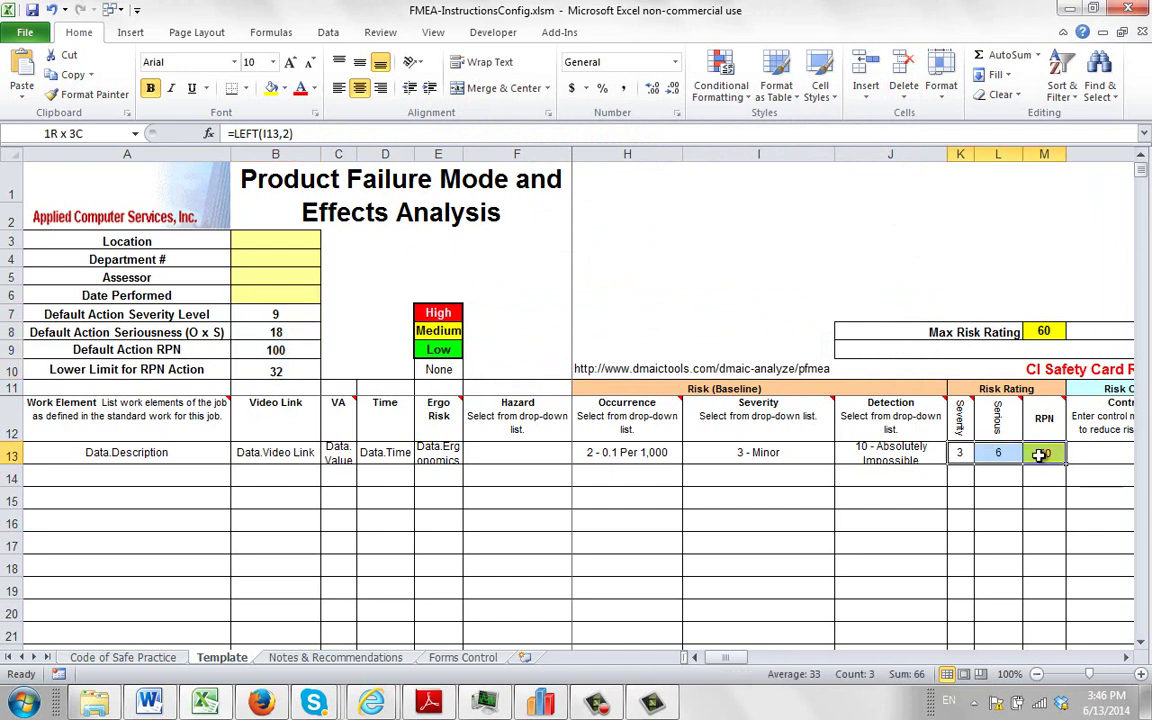